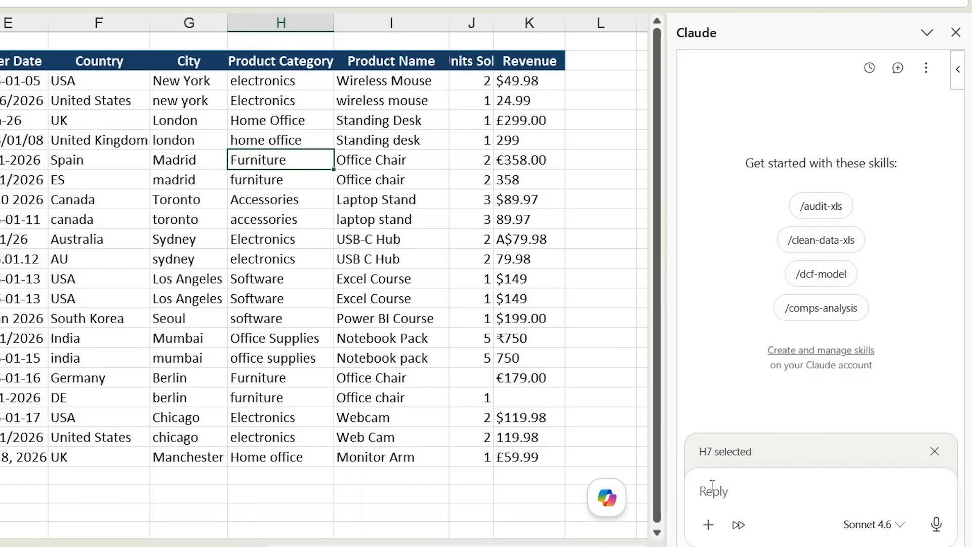
Step: Look through the available slash-command skills in the Claude pane's prompt
{"action": "type", "text": "/"}
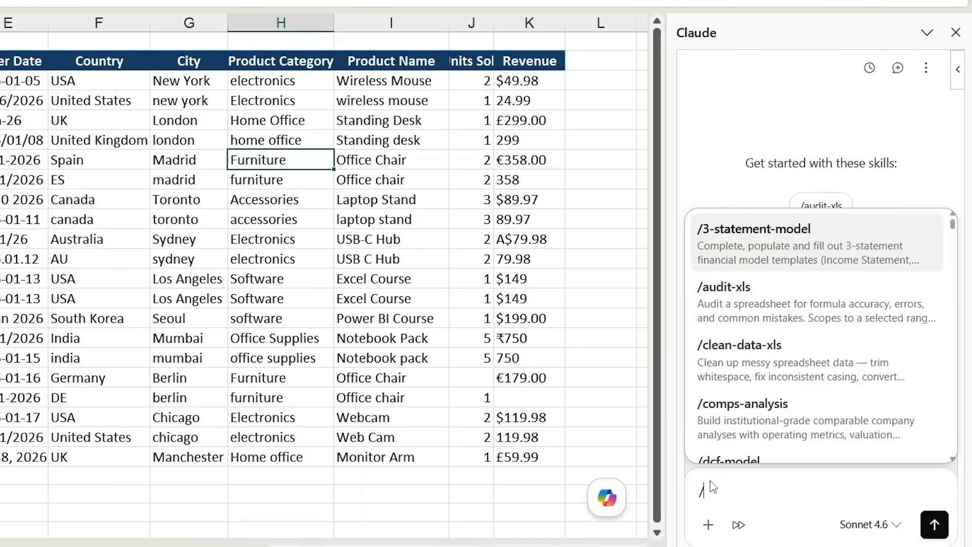
{"action": "scroll", "coordinate": [774, 258], "scroll_direction": "down", "scroll_amount": 8}
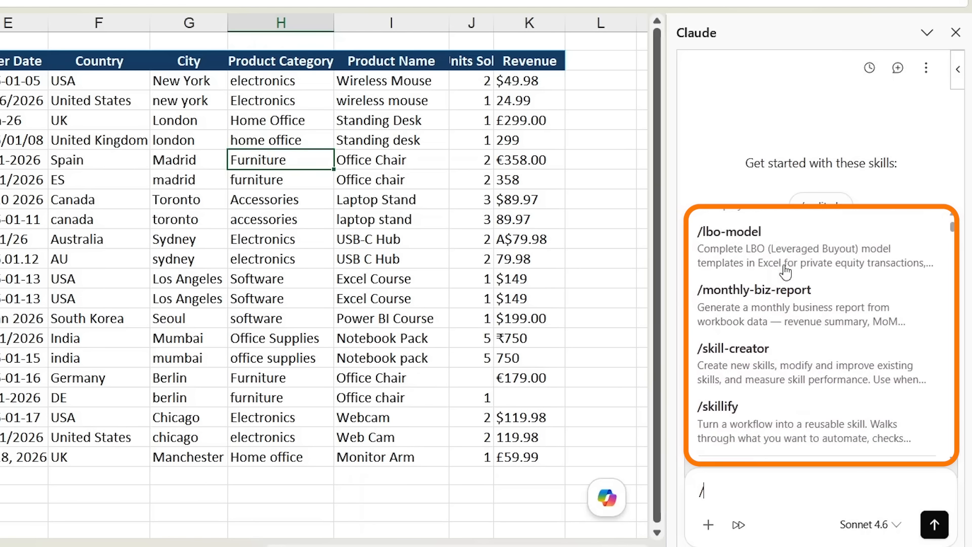
{"action": "scroll", "coordinate": [785, 272], "scroll_direction": "down", "scroll_amount": 4}
{"action": "scroll", "coordinate": [785, 273], "scroll_direction": "up", "scroll_amount": 15}
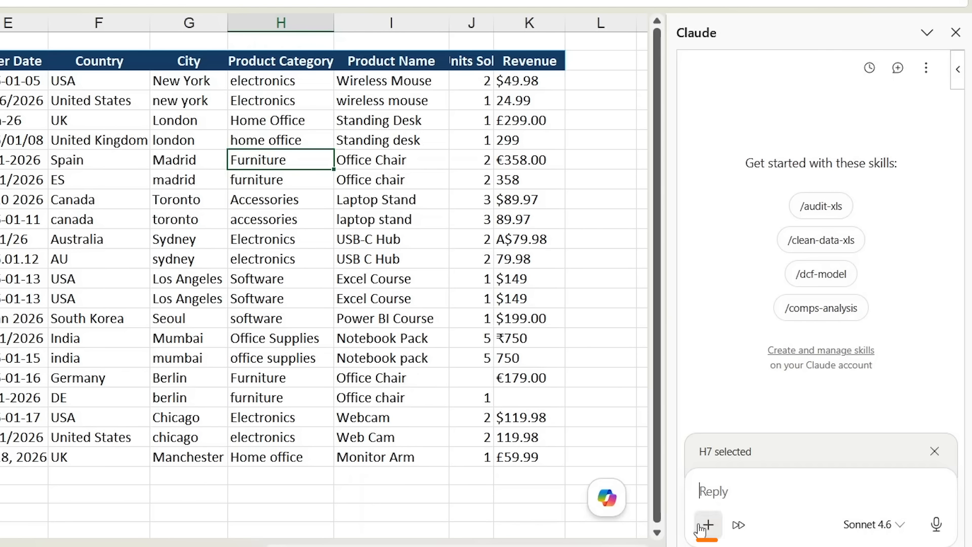
Step: Open the list of plugins available to Claude in Excel and look through it for the finance plugin
{"action": "left_click", "coordinate": [704, 527]}
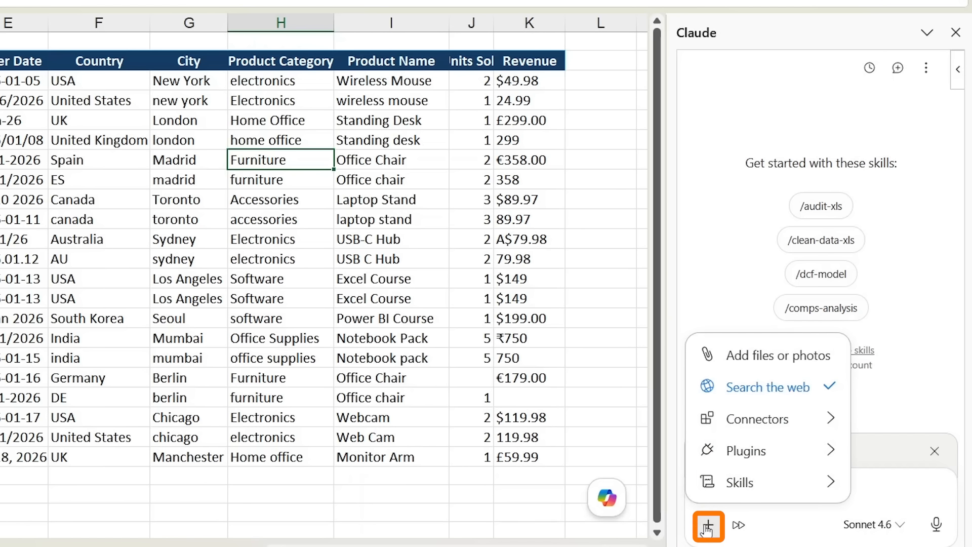
{"action": "left_click", "coordinate": [743, 457]}
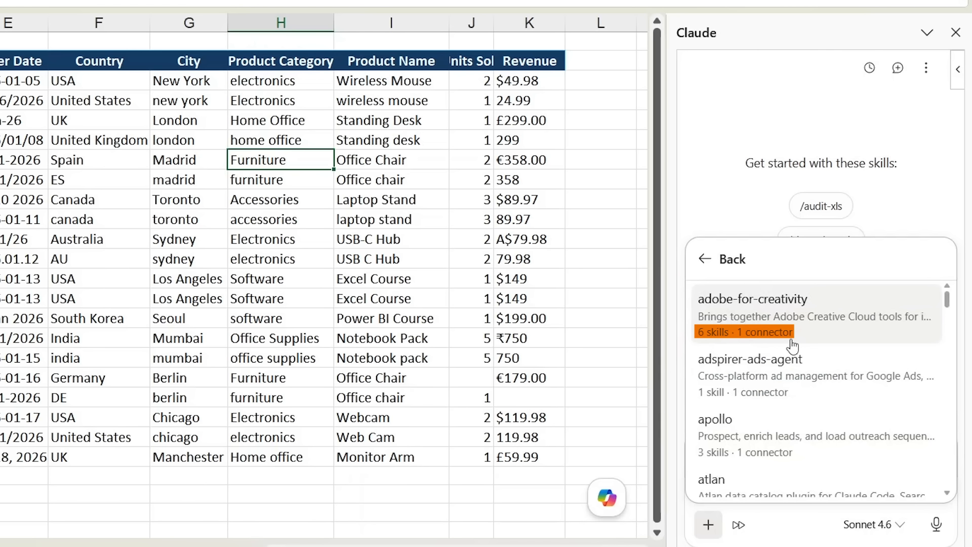
{"action": "scroll", "coordinate": [835, 362], "scroll_direction": "down", "scroll_amount": 5}
{"action": "scroll", "coordinate": [837, 362], "scroll_direction": "down", "scroll_amount": 3}
{"action": "scroll", "coordinate": [838, 363], "scroll_direction": "down", "scroll_amount": 6}
{"action": "scroll", "coordinate": [839, 362], "scroll_direction": "down", "scroll_amount": 6}
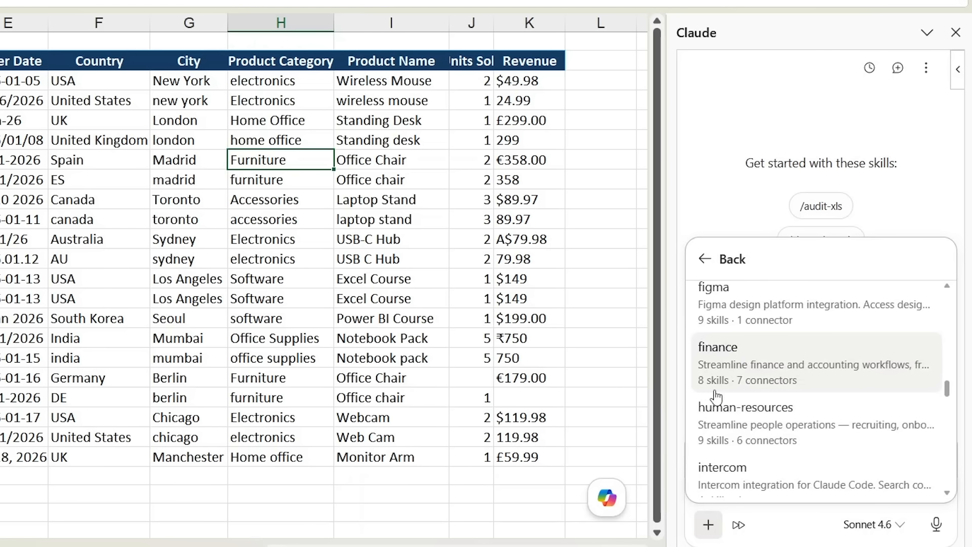
Step: Open the finance plugin and examine its skills and connectors
{"action": "left_click", "coordinate": [806, 362]}
{"action": "scroll", "coordinate": [814, 344], "scroll_direction": "up", "scroll_amount": 5}
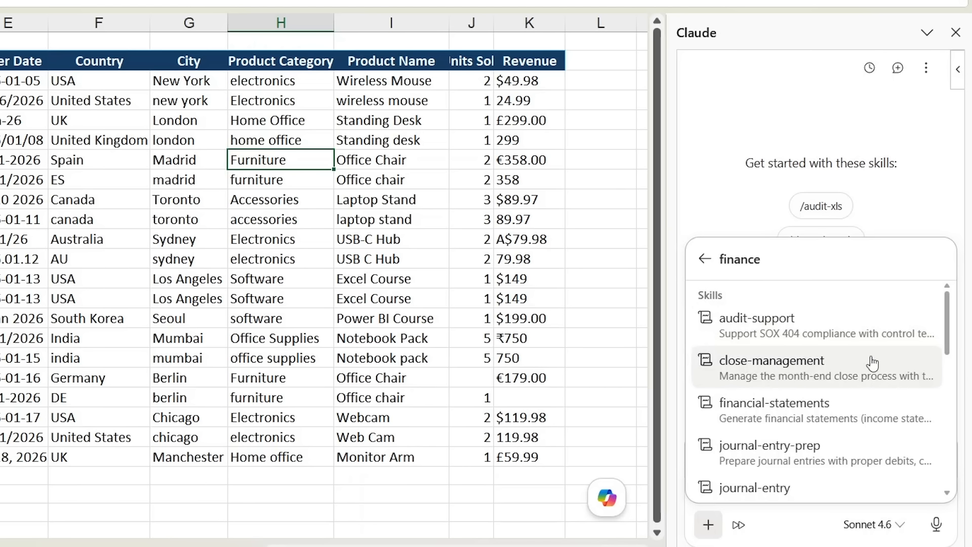
{"action": "scroll", "coordinate": [872, 363], "scroll_direction": "down", "scroll_amount": 7}
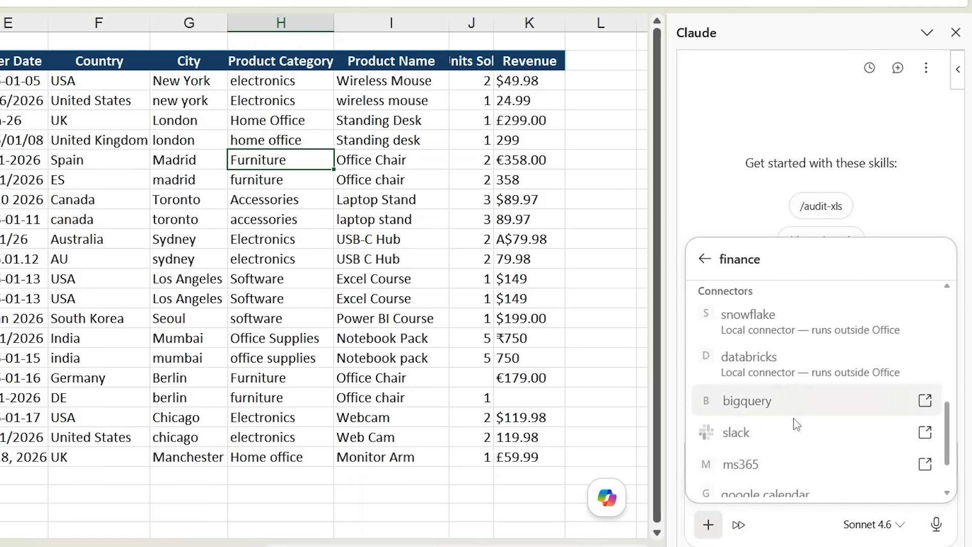
{"action": "scroll", "coordinate": [818, 451], "scroll_direction": "down", "scroll_amount": 1}
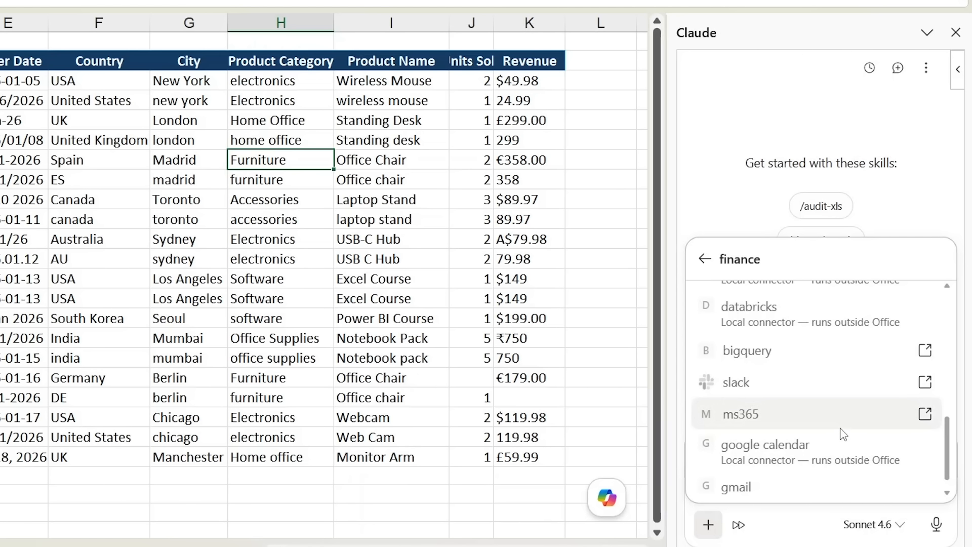
{"action": "scroll", "coordinate": [842, 434], "scroll_direction": "down", "scroll_amount": 1}
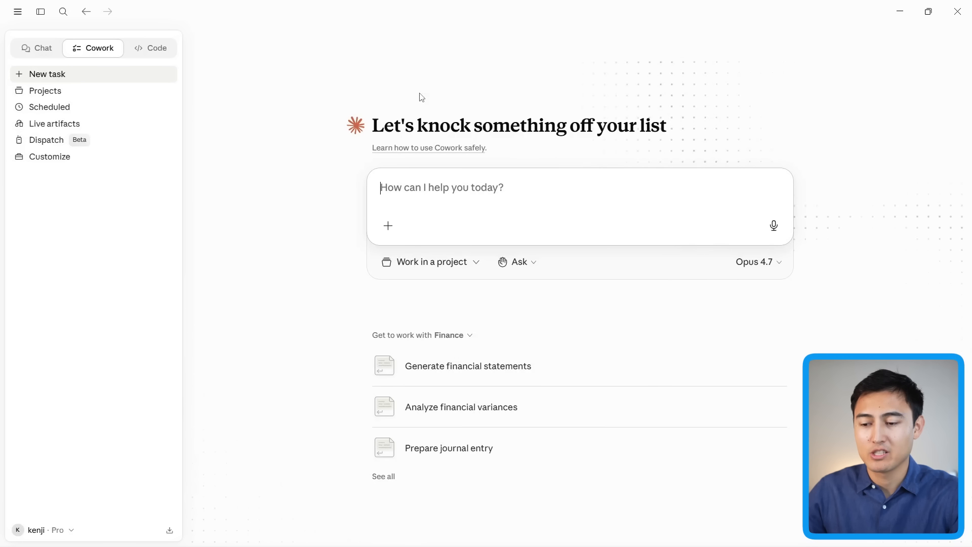
Step: Switch to the Claude desktop app, review the Finance plugin under Customize, and open the plugin browser
{"action": "left_click", "coordinate": [62, 158]}
{"action": "left_click", "coordinate": [87, 147]}
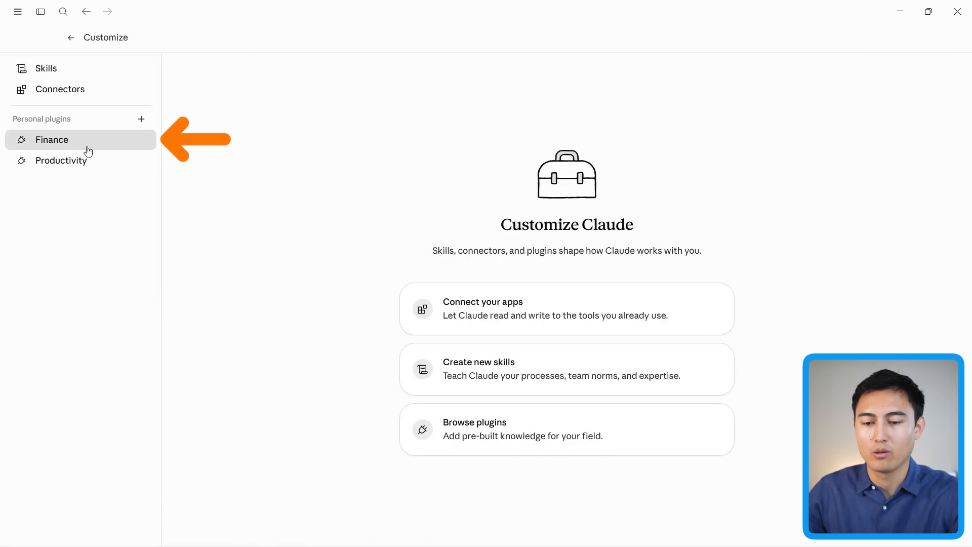
{"action": "left_click", "coordinate": [64, 144]}
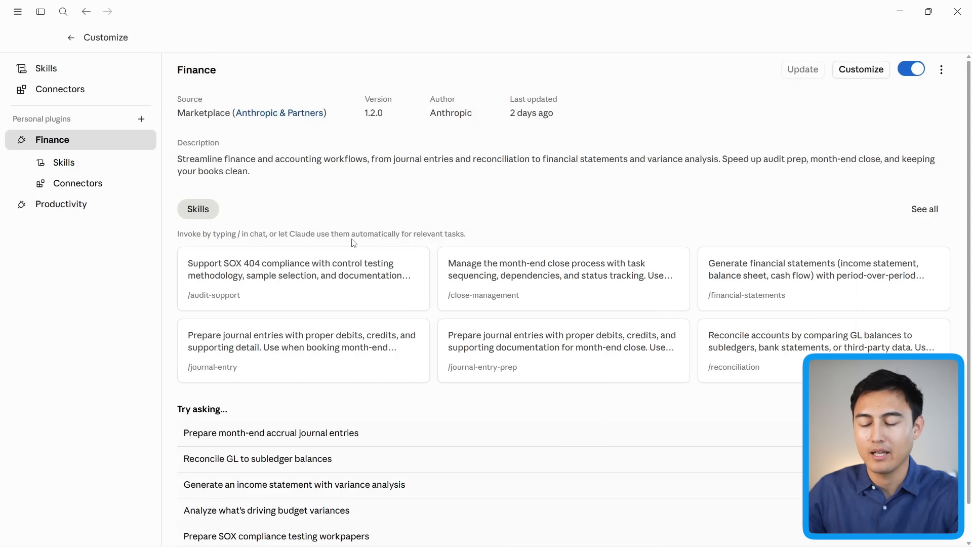
{"action": "scroll", "coordinate": [508, 302], "scroll_direction": "down", "scroll_amount": 1}
{"action": "scroll", "coordinate": [509, 301], "scroll_direction": "up", "scroll_amount": 1}
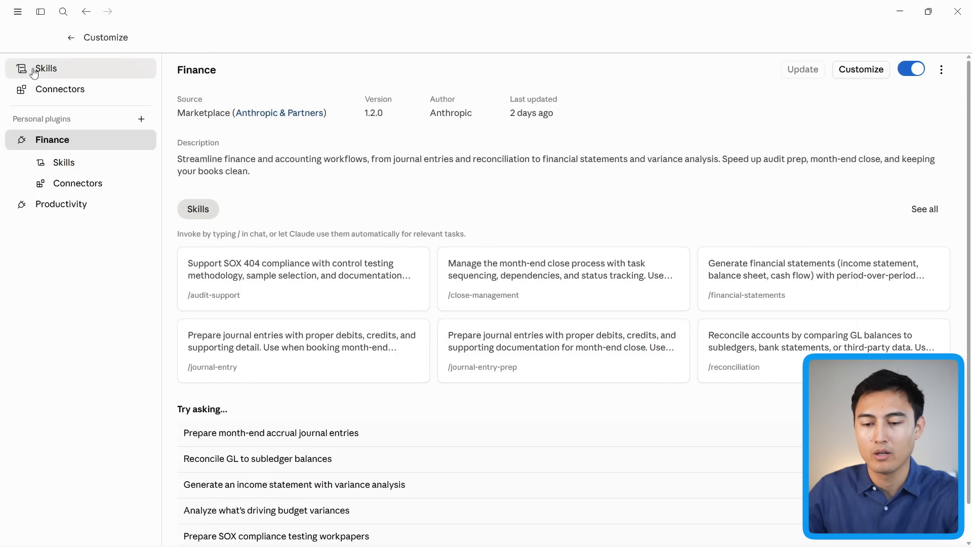
{"action": "left_click", "coordinate": [142, 120]}
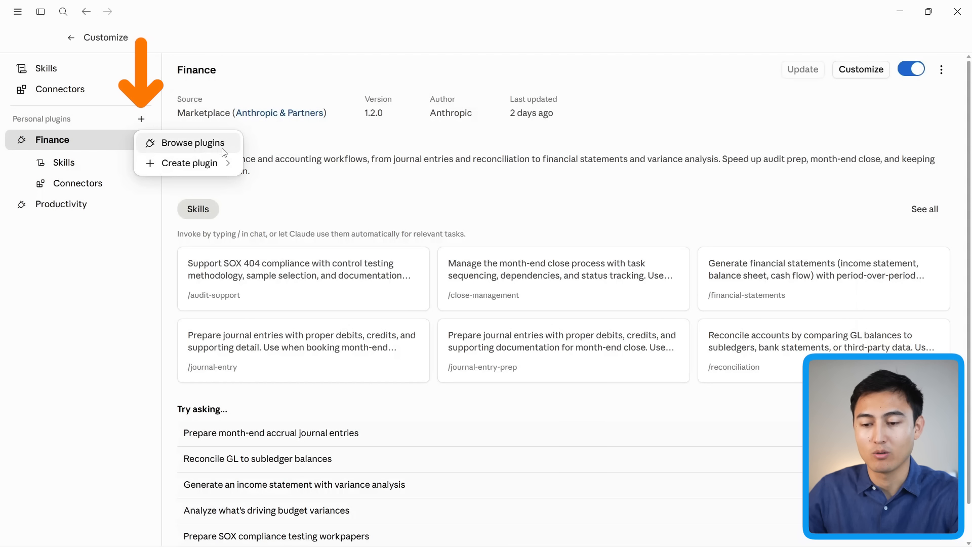
{"action": "left_click", "coordinate": [191, 144]}
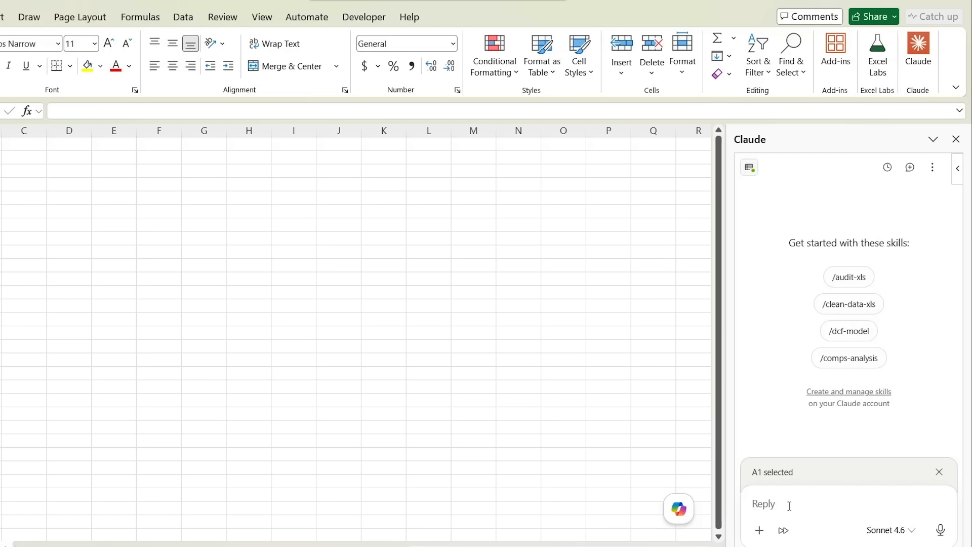
Step: Return to the blank Excel workbook and attach the file Apple 10k.pdf to the Claude prompt
{"action": "left_click", "coordinate": [758, 530]}
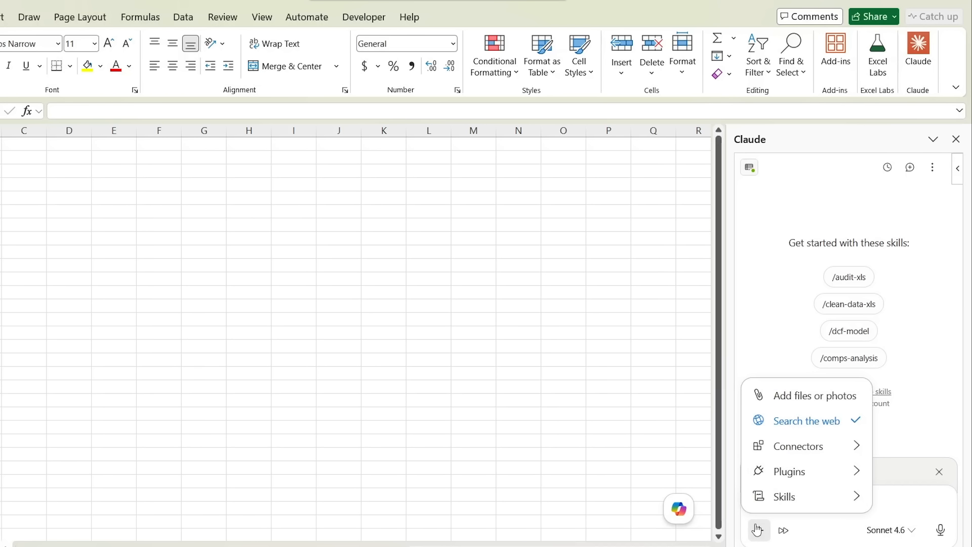
{"action": "left_click", "coordinate": [821, 397]}
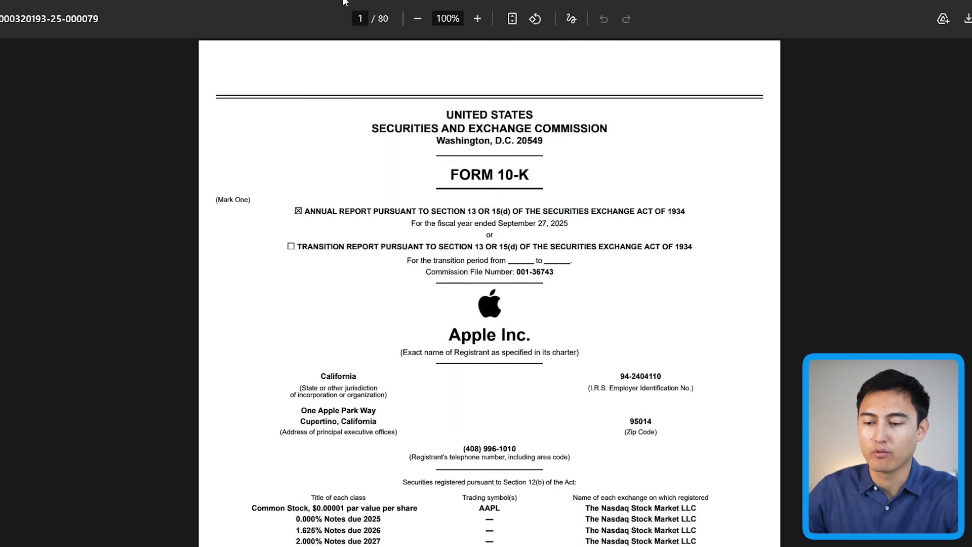
Step: Look through Apple's 10-K PDF and follow its table of contents to Item 8, Financial Statements and Supplementary Data
{"action": "scroll", "coordinate": [528, 233], "scroll_direction": "down", "scroll_amount": 20}
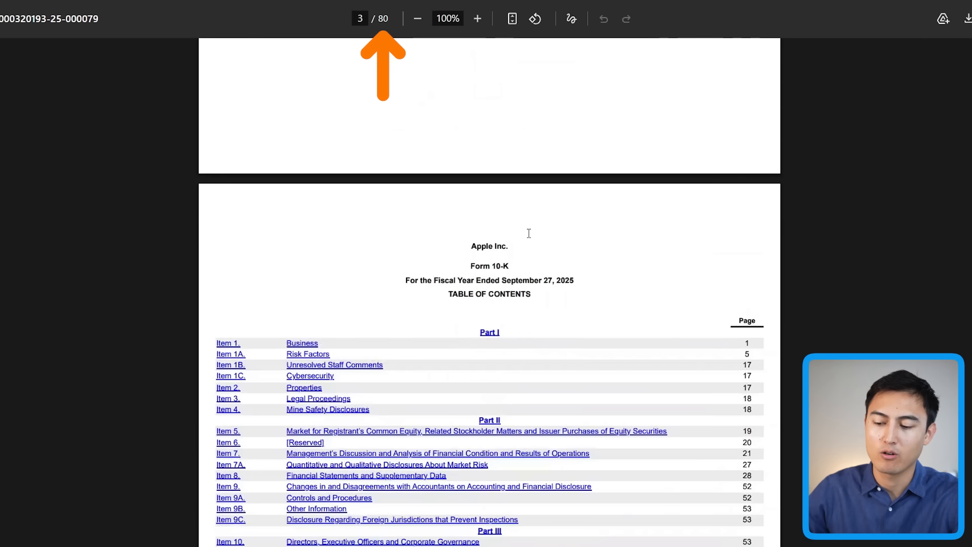
{"action": "scroll", "coordinate": [529, 234], "scroll_direction": "down", "scroll_amount": 5}
{"action": "scroll", "coordinate": [528, 233], "scroll_direction": "up", "scroll_amount": 15}
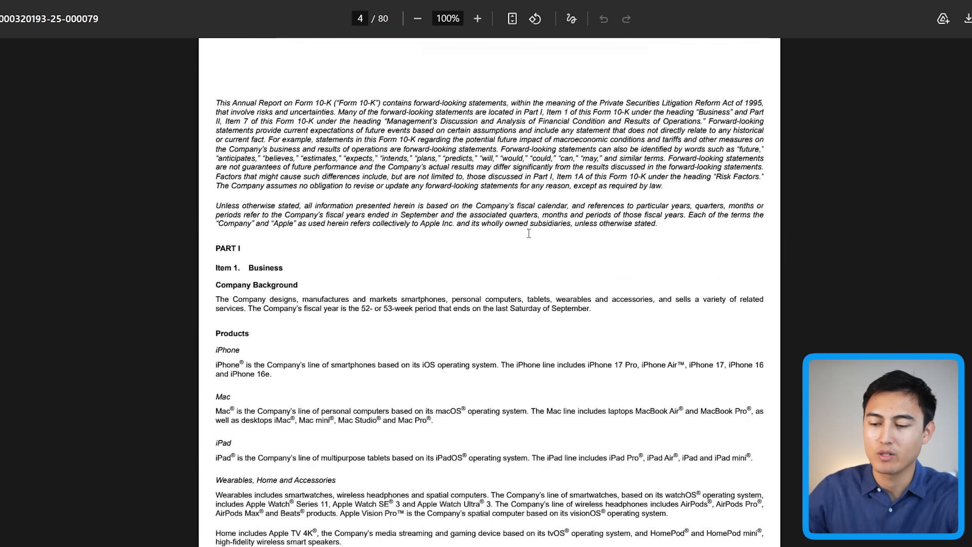
{"action": "scroll", "coordinate": [529, 233], "scroll_direction": "up", "scroll_amount": 4}
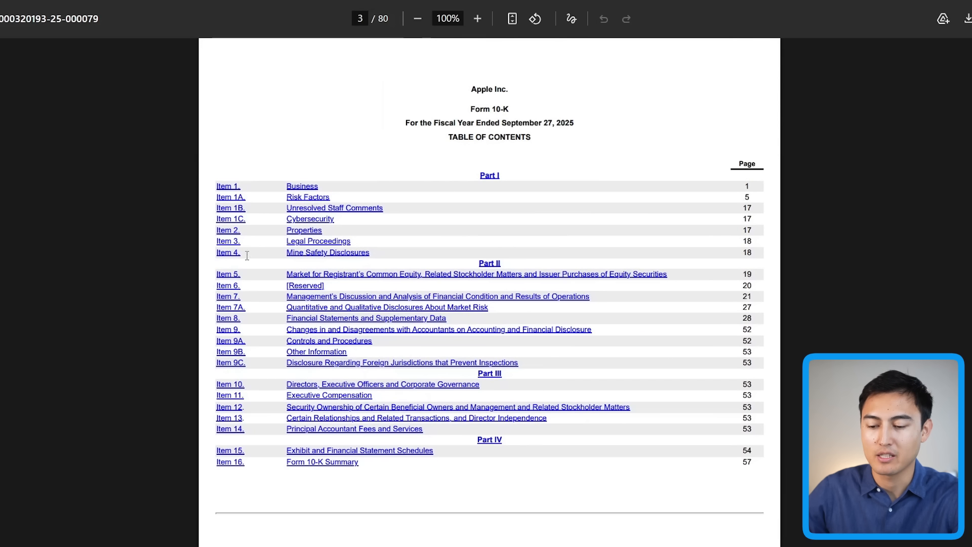
{"action": "left_click", "coordinate": [335, 320]}
{"action": "scroll", "coordinate": [458, 318], "scroll_direction": "down", "scroll_amount": 10}
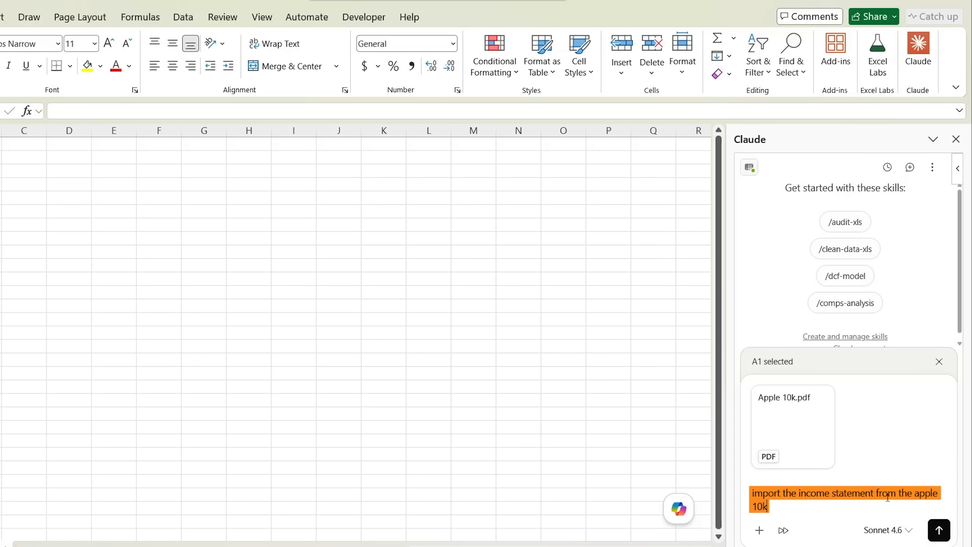
Step: Send Claude the request "import the income statement from the apple 10k" with the attached PDF
{"action": "left_click", "coordinate": [938, 527]}
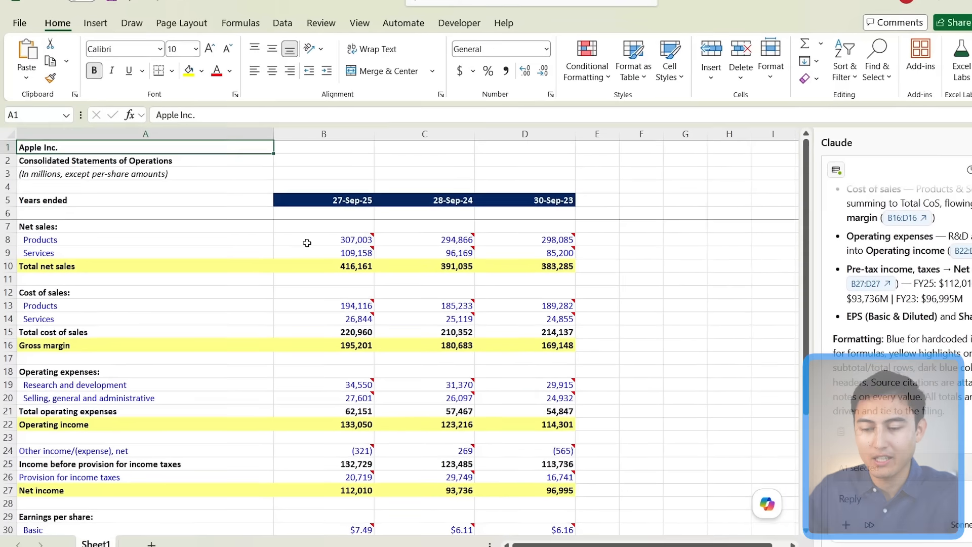
Step: Check the imported income statement, including the source note on Products net sales in B8, against the PDF's Consolidated Statements of Operations
{"action": "left_click", "coordinate": [285, 242]}
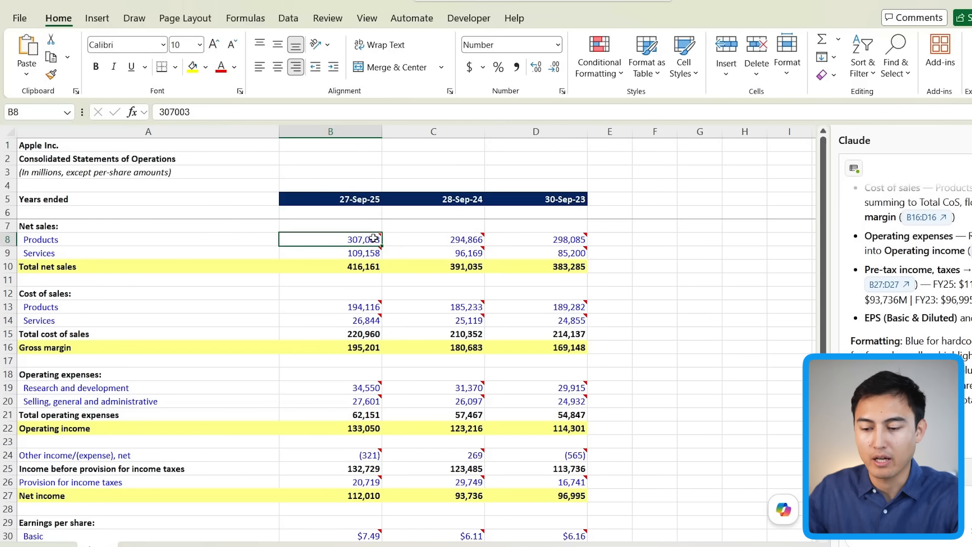
{"action": "mouse_move", "coordinate": [379, 236]}
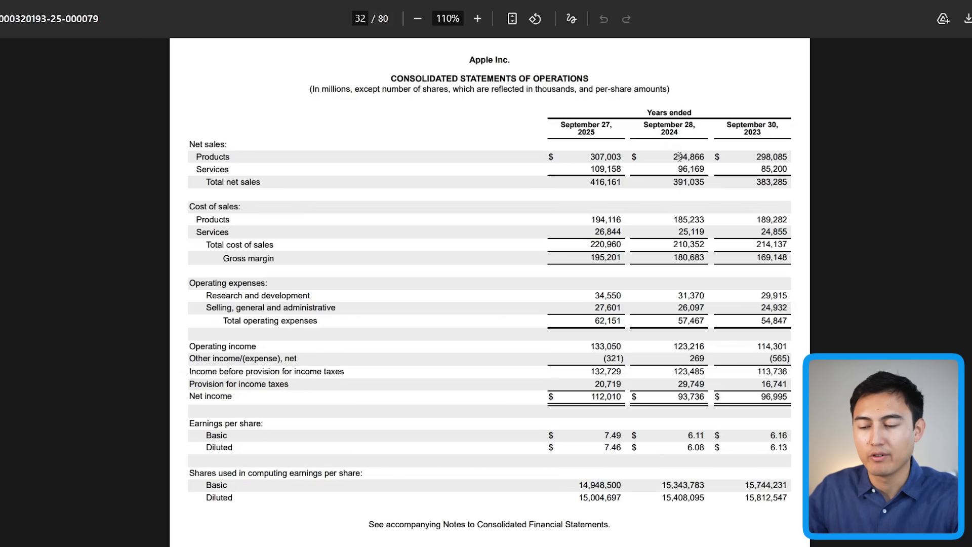
{"action": "triple_click", "coordinate": [556, 145]}
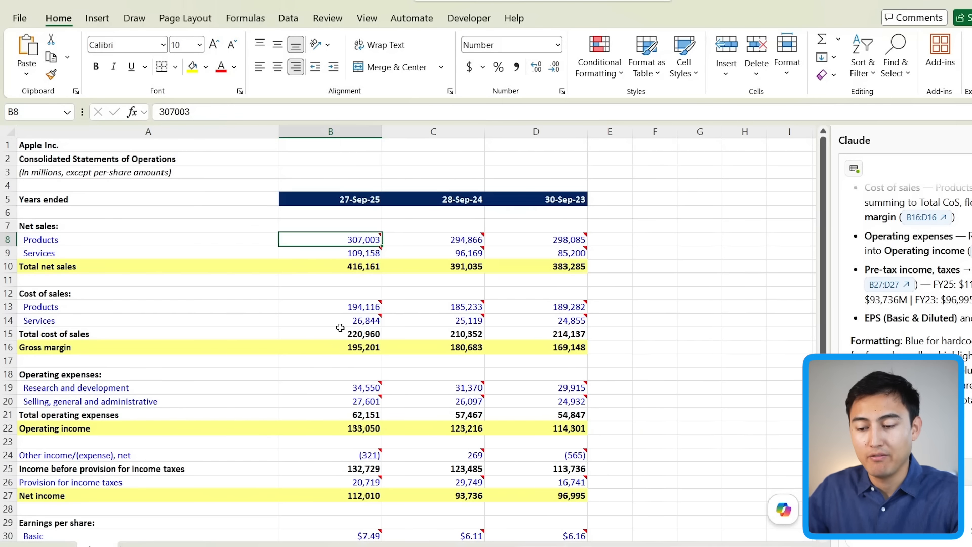
{"action": "scroll", "coordinate": [340, 328], "scroll_direction": "down", "scroll_amount": 6}
{"action": "scroll", "coordinate": [340, 327], "scroll_direction": "up", "scroll_amount": 7}
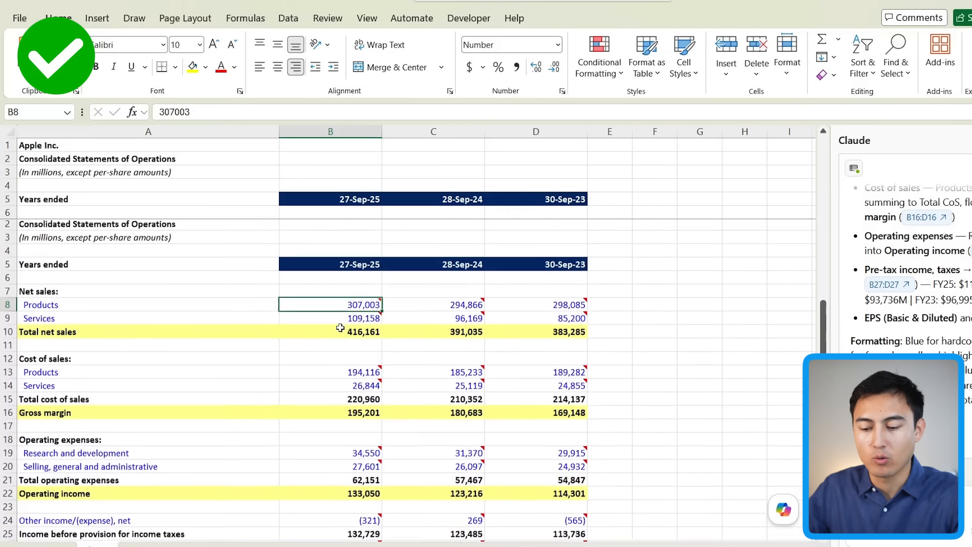
{"action": "scroll", "coordinate": [340, 327], "scroll_direction": "down", "scroll_amount": 2}
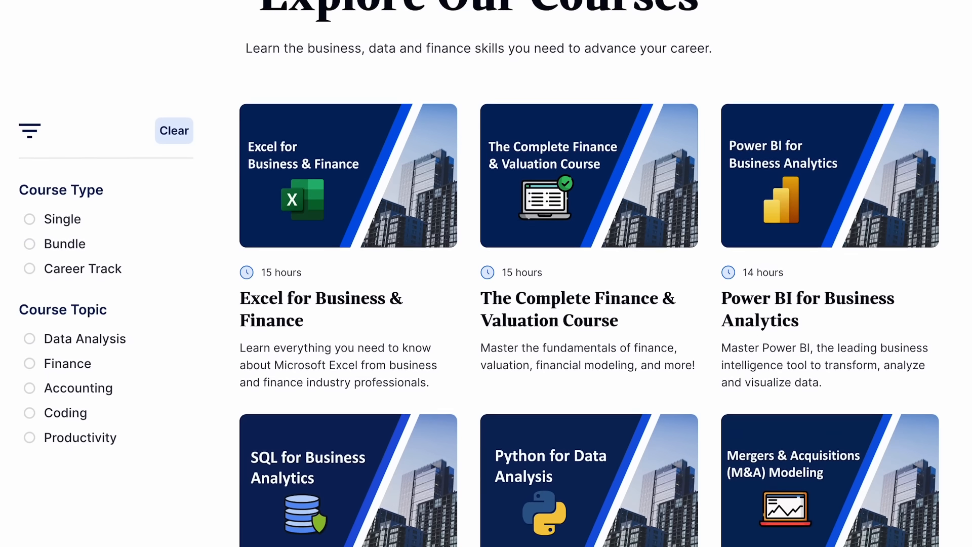
Step: Browse the online course catalogue and filter it by the Bundle and Career Track course types
{"action": "scroll", "coordinate": [486, 273], "scroll_direction": "down", "scroll_amount": 4}
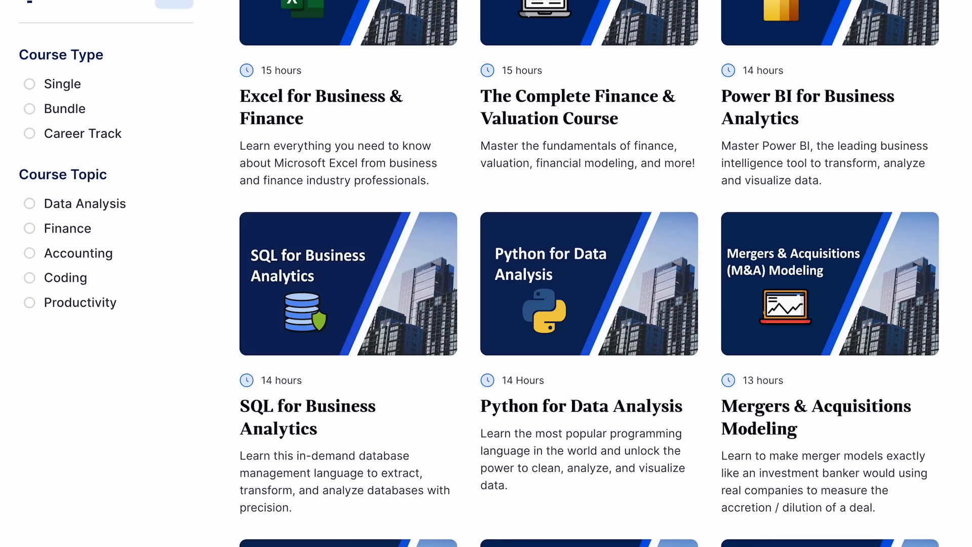
{"action": "scroll", "coordinate": [589, 273], "scroll_direction": "down", "scroll_amount": 5}
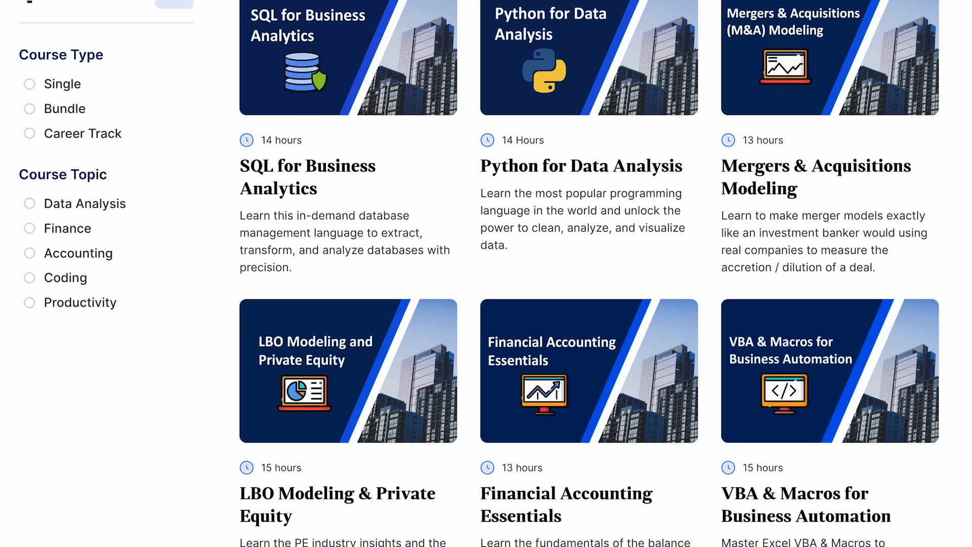
{"action": "scroll", "coordinate": [590, 273], "scroll_direction": "down", "scroll_amount": 4}
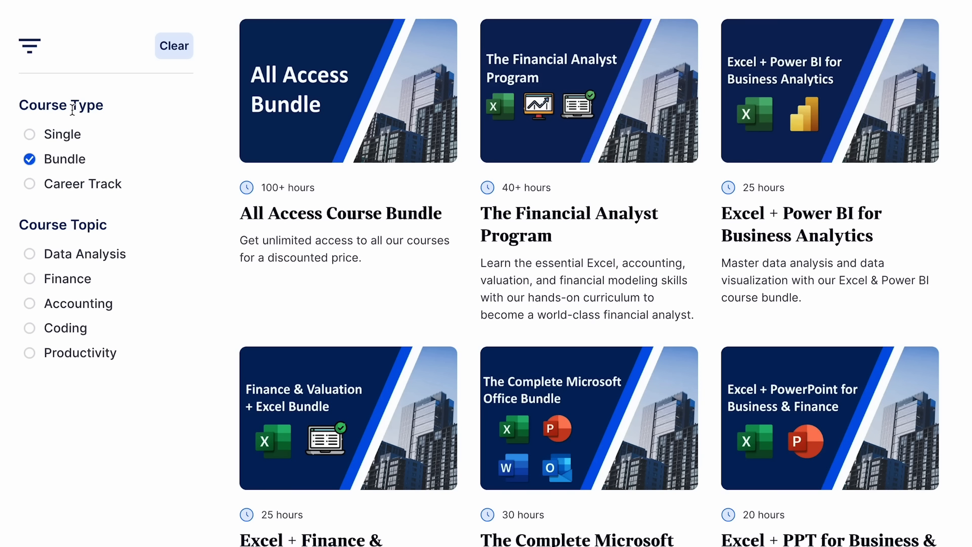
{"action": "left_click", "coordinate": [68, 185]}
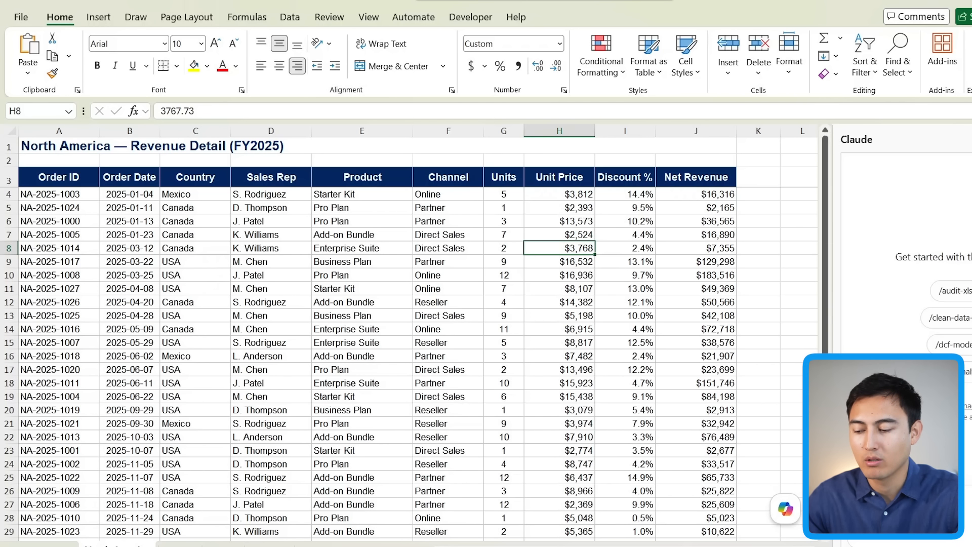
Step: Ask Claude to "build a pivot table on a new tab summarizing revenue by region and quarter for North America"
{"action": "type", "text": "build a pivot table on a new tab summarizing revenue by region and quarter for North America"}
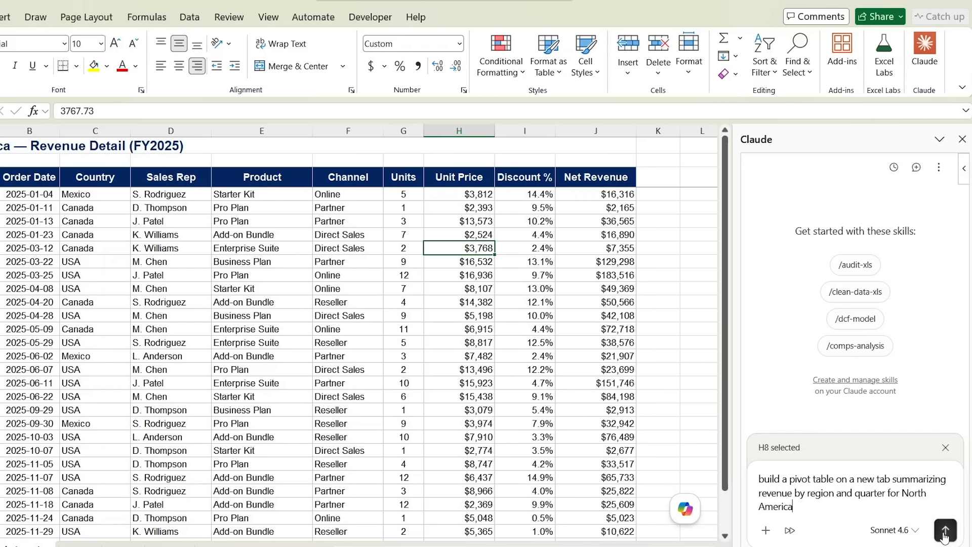
{"action": "left_click", "coordinate": [944, 530]}
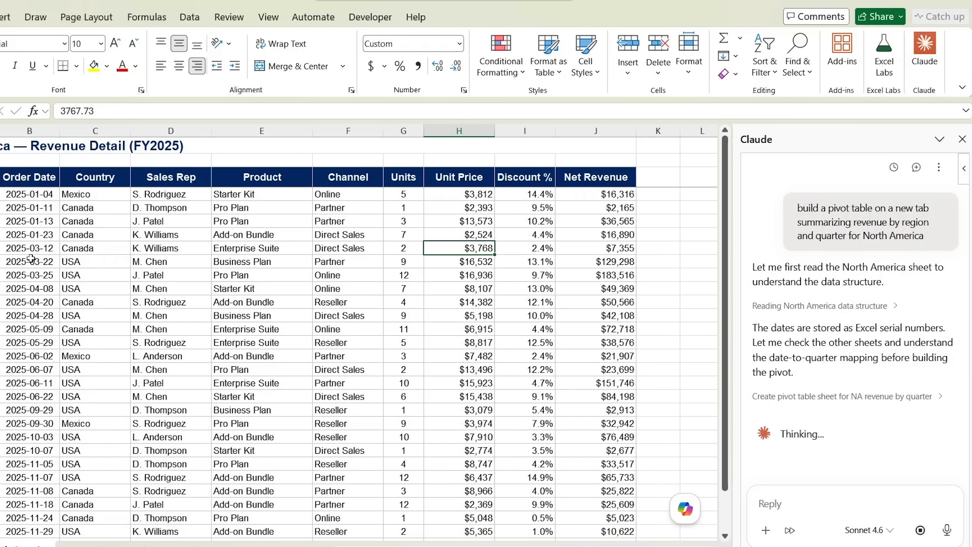
Step: Examine the Order Date values in B4:B14 of the North America revenue sheet
{"action": "left_click_drag", "start_coordinate": [28, 198], "coordinate": [31, 328]}
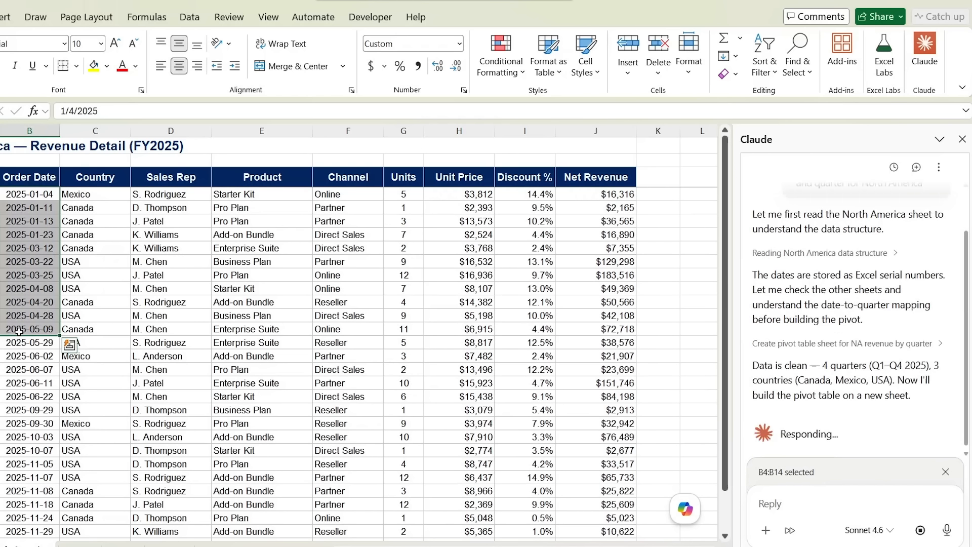
{"action": "left_click", "coordinate": [73, 245]}
{"action": "left_click", "coordinate": [22, 230]}
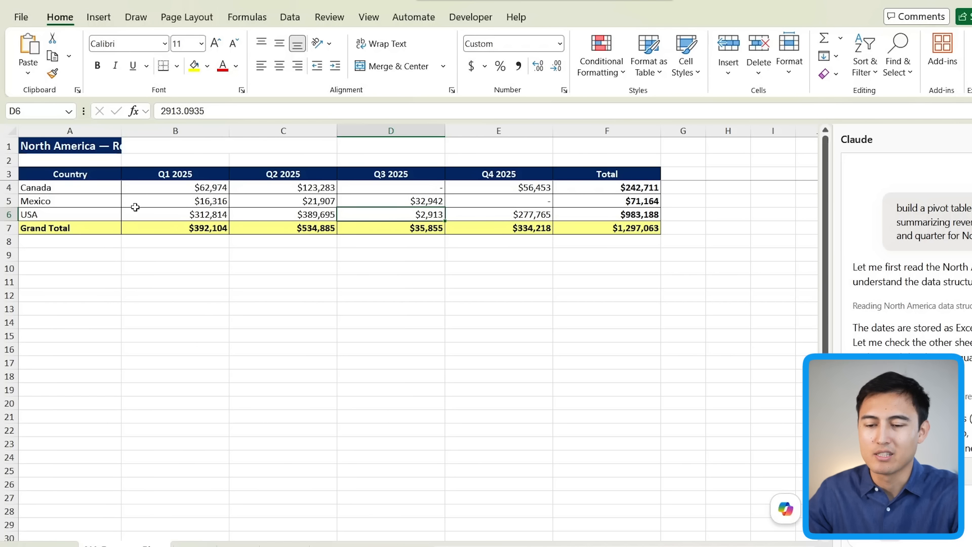
Step: Examine the Mexico and USA quarterly revenue values in rows 5 and 6 of the North America summary
{"action": "left_click", "coordinate": [195, 202]}
{"action": "key", "text": "Right"}
{"action": "key", "text": "Right"}
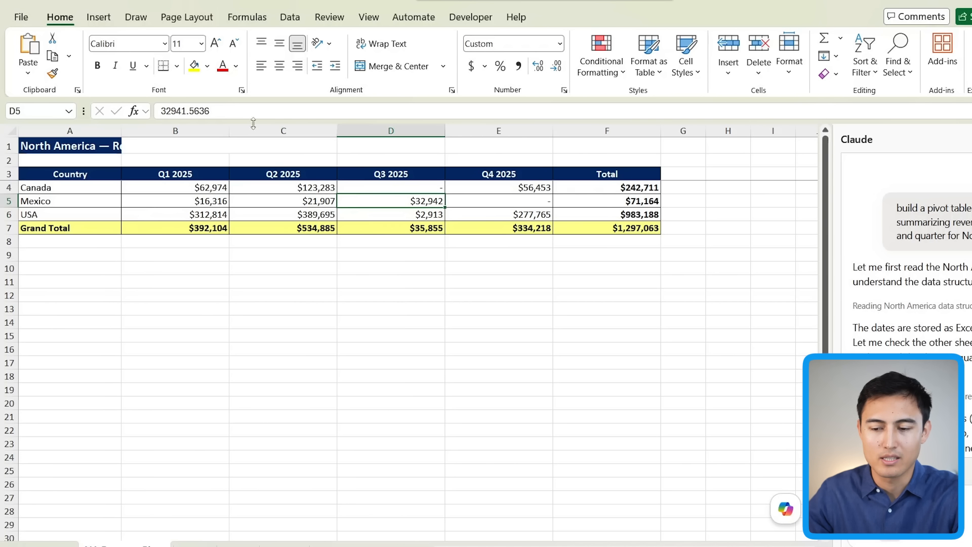
{"action": "key", "text": "Down"}
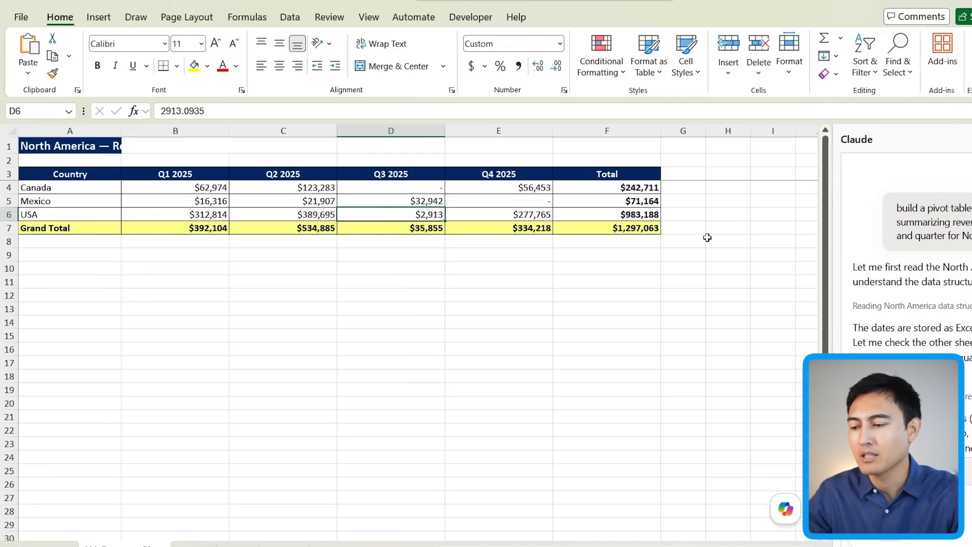
{"action": "left_click_drag", "start_coordinate": [897, 208], "coordinate": [971, 208]}
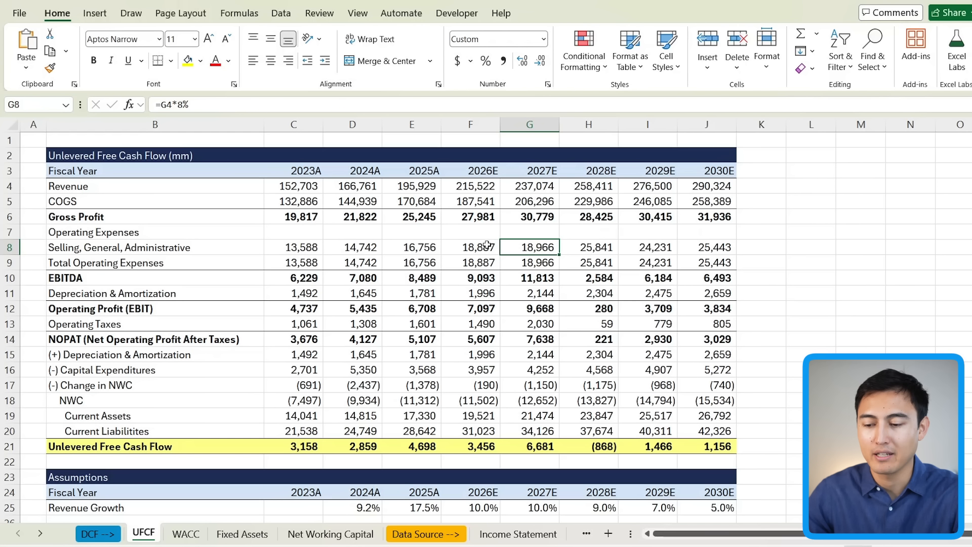
Step: Inspect the Selling, General, Administrative formulas in C8:F8 of the UFCF sheet, leaving them unedited
{"action": "left_click", "coordinate": [296, 248]}
{"action": "key", "text": "Right"}
{"action": "key", "text": "Right"}
{"action": "key", "text": "Right"}
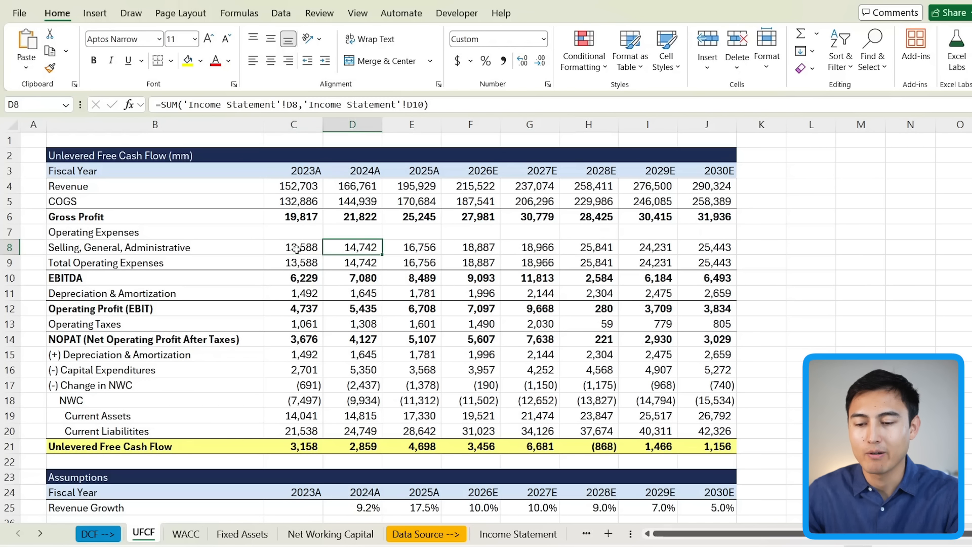
{"action": "left_click", "coordinate": [181, 105]}
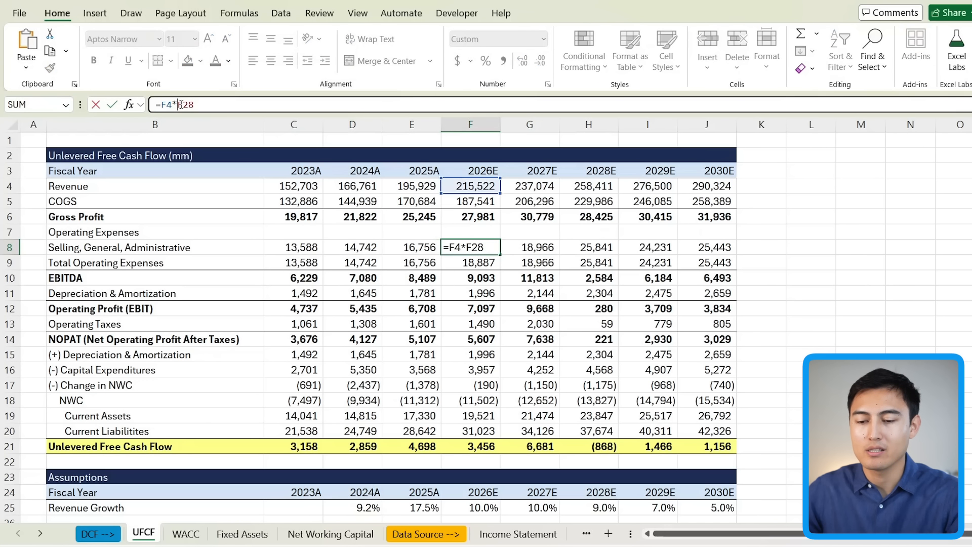
{"action": "key", "text": "Escape"}
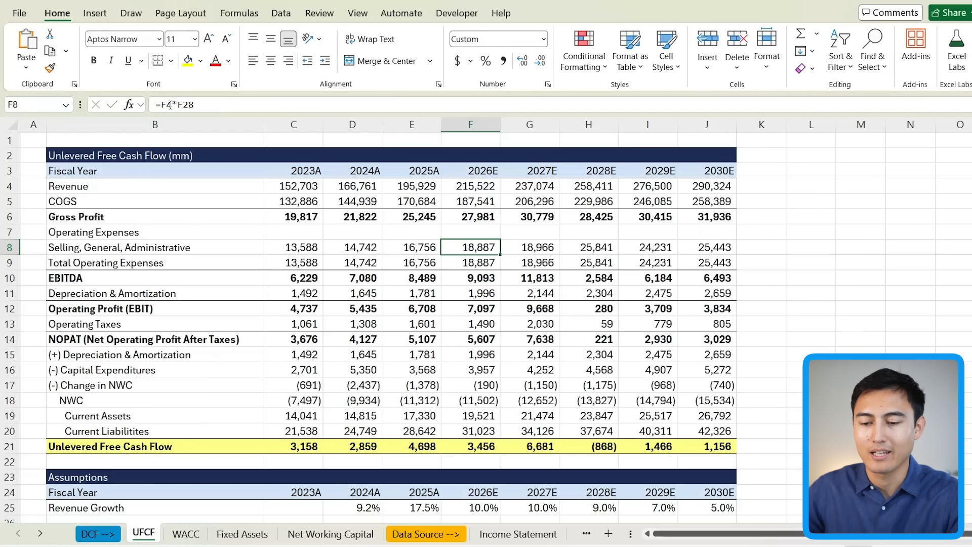
Step: Compare the 2027E and 2028E Selling, General, Administrative formulas in G8 and H8
{"action": "key", "text": "Right"}
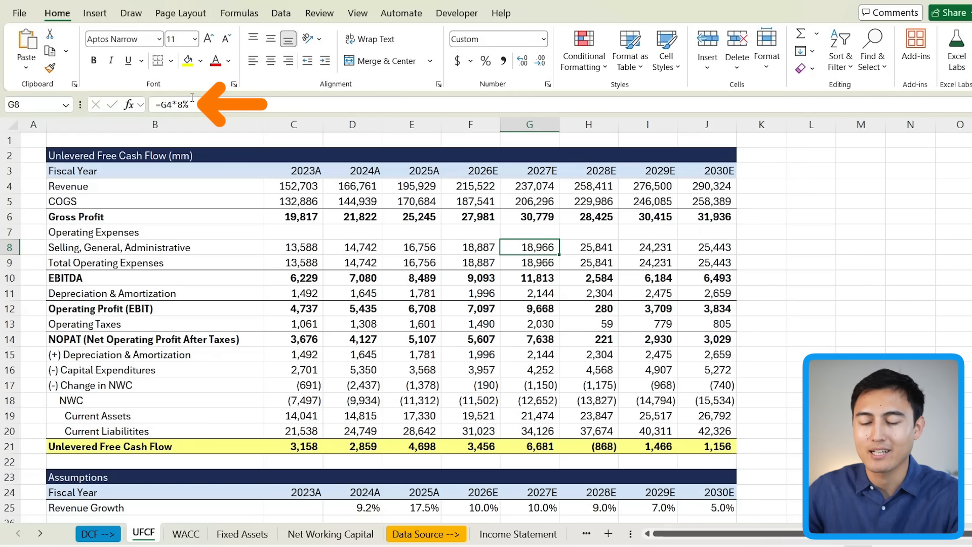
{"action": "key", "text": "Right"}
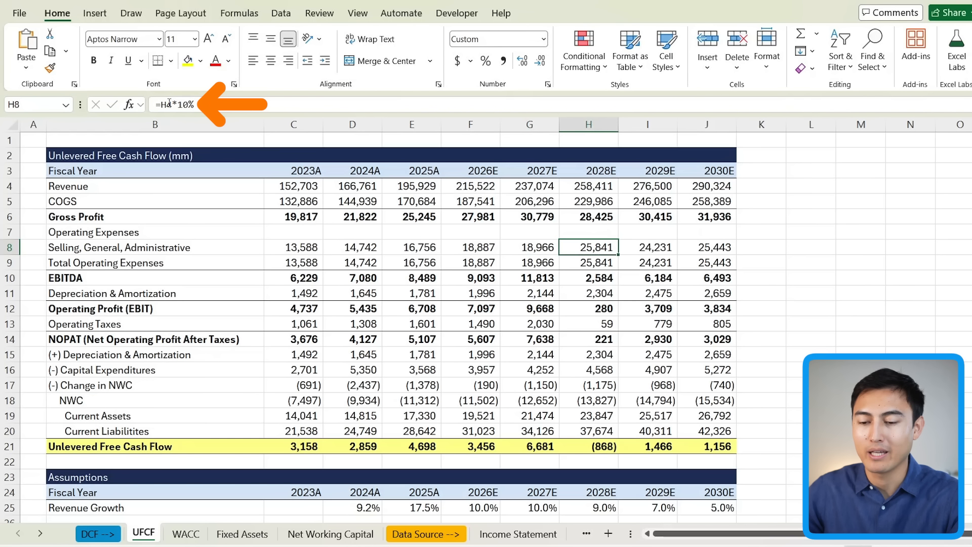
{"action": "key", "text": "Right"}
{"action": "key", "text": "Left"}
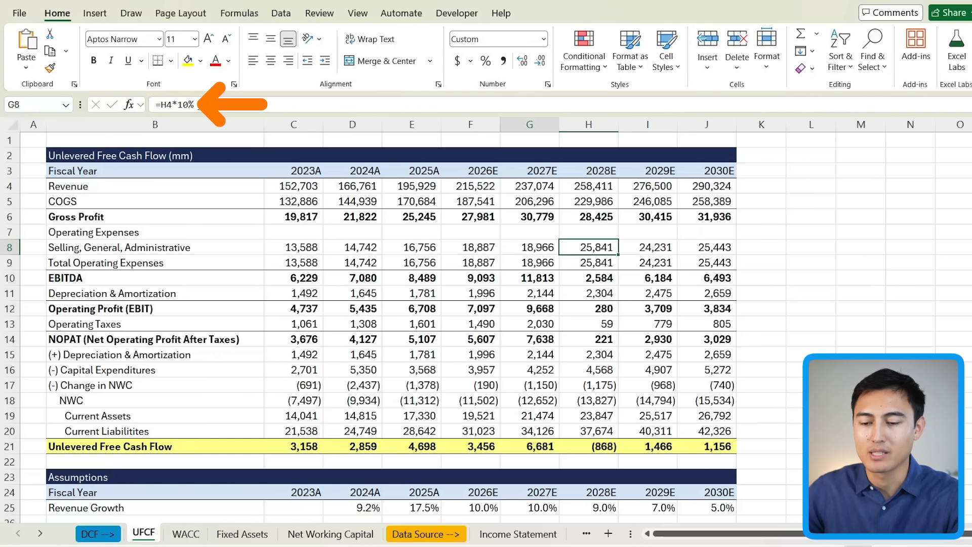
{"action": "key", "text": "Left"}
{"action": "key", "text": "Right"}
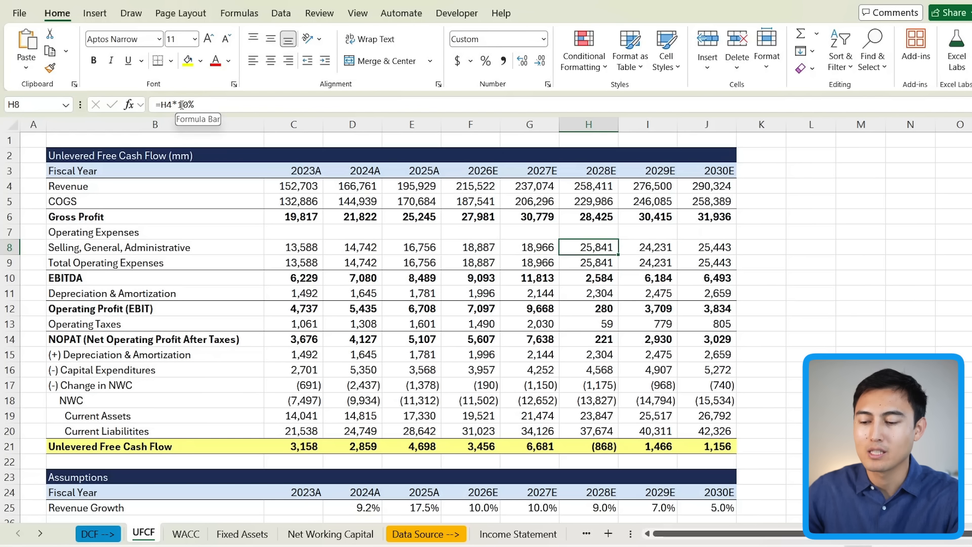
{"action": "key", "text": "Left"}
{"action": "key", "text": "shift+Right"}
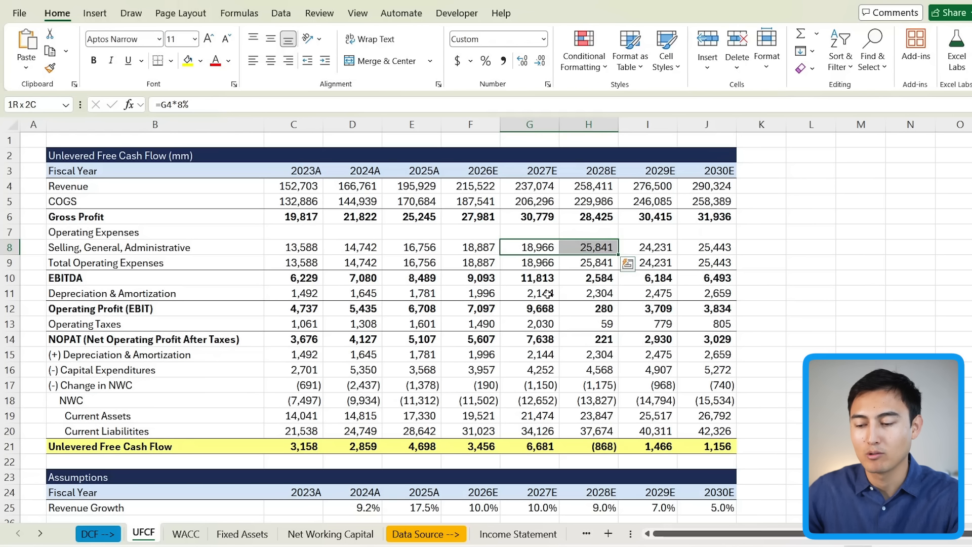
Step: Look through the 2027E column cells from G8 down to the added-back Depreciation & Amortization in G15
{"action": "key", "text": "Down"}
{"action": "key", "text": "Down"}
{"action": "key", "text": "Down"}
{"action": "key", "text": "Down"}
{"action": "key", "text": "Down"}
{"action": "key", "text": "Down"}
{"action": "key", "text": "Down"}
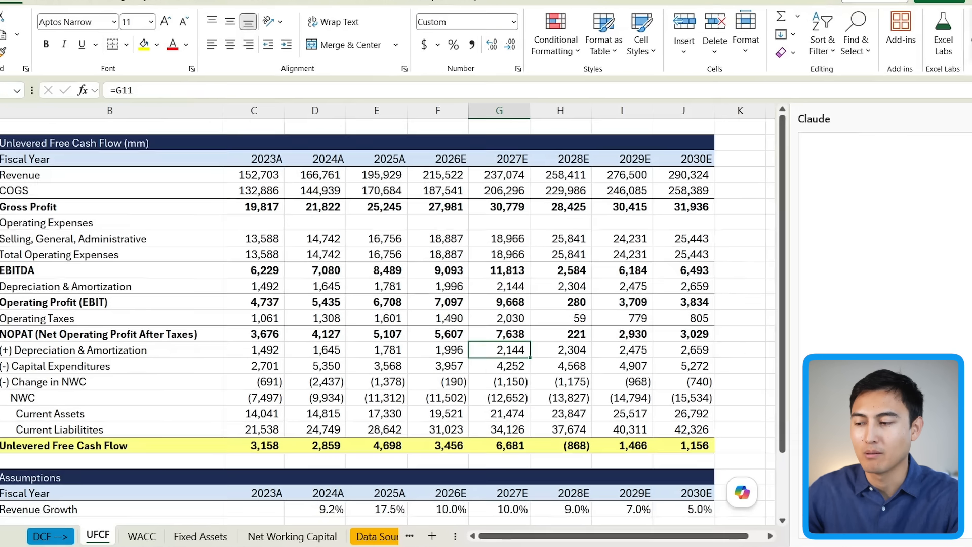
Step: Ask Claude "in the UFCF spot any errors or inconsistencies in the model"
{"action": "left_click", "coordinate": [742, 486]}
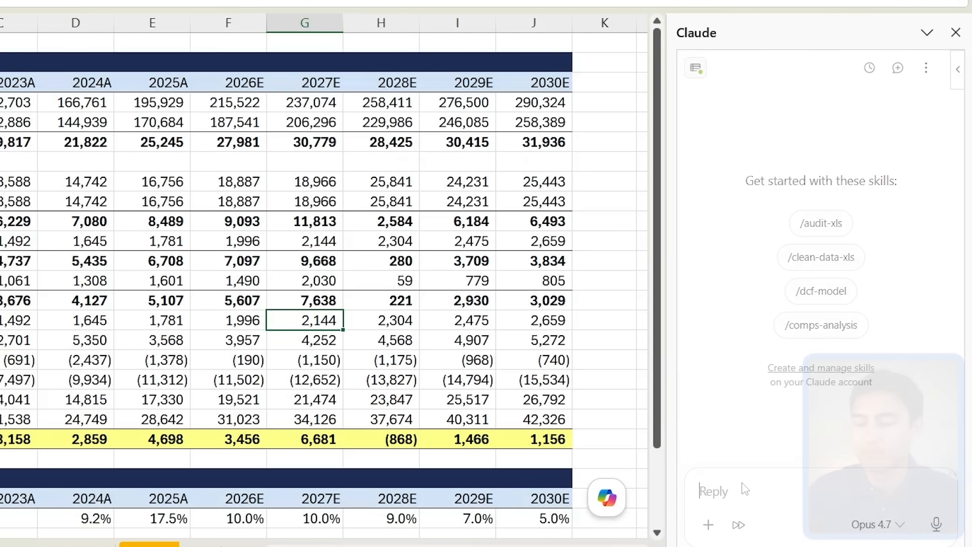
{"action": "type", "text": "in the U"}
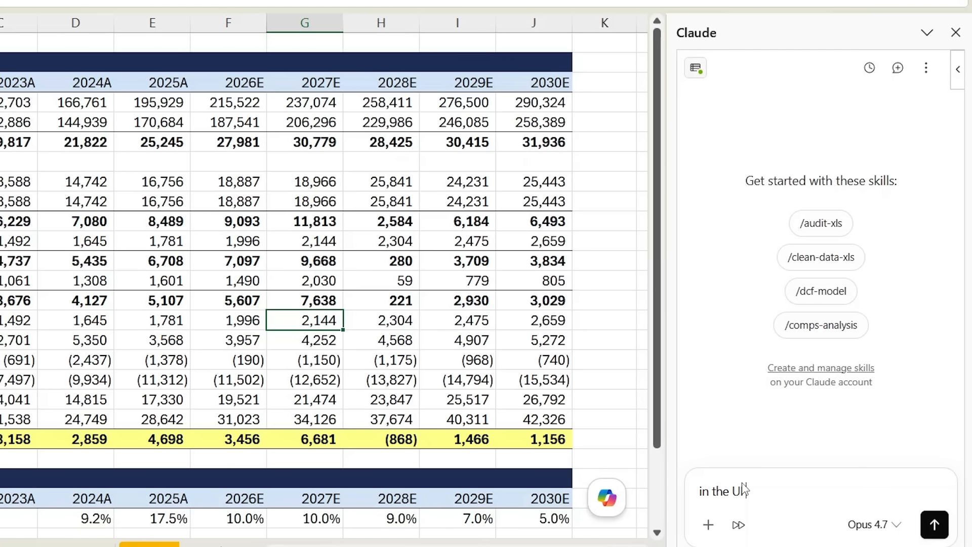
{"action": "type", "text": "FCF spot any errors or inconsistencies in the model"}
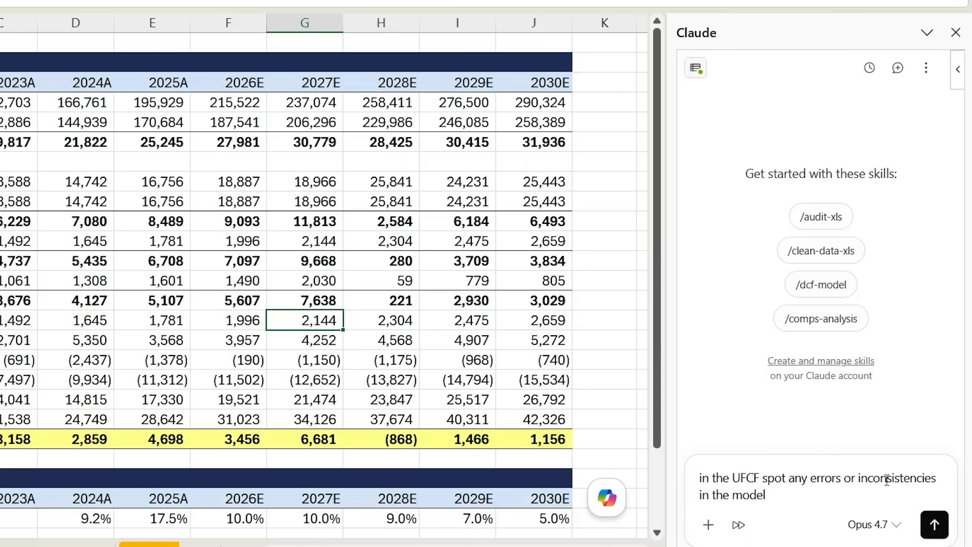
{"action": "key", "text": "Return"}
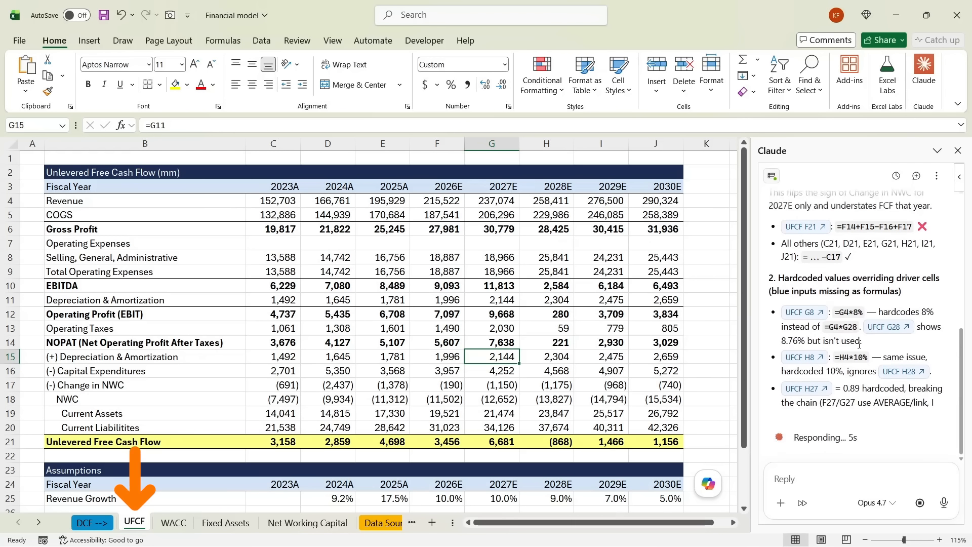
Step: Check Claude's Change in NWC sign finding by comparing the Unlevered Free Cash Flow formulas in G21 and F21
{"action": "scroll", "coordinate": [892, 329], "scroll_direction": "up", "scroll_amount": 5}
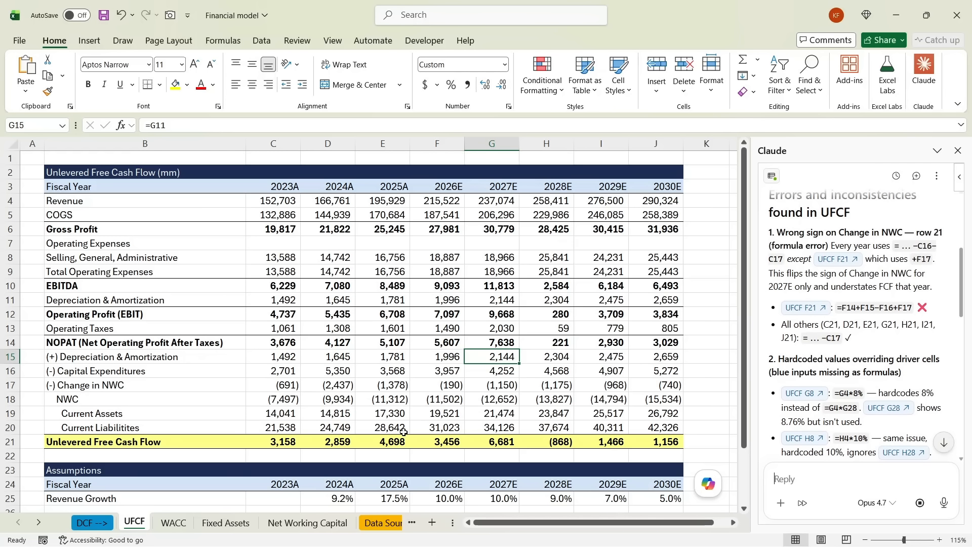
{"action": "left_click", "coordinate": [390, 444]}
{"action": "left_click", "coordinate": [491, 441]}
{"action": "left_click", "coordinate": [212, 125]}
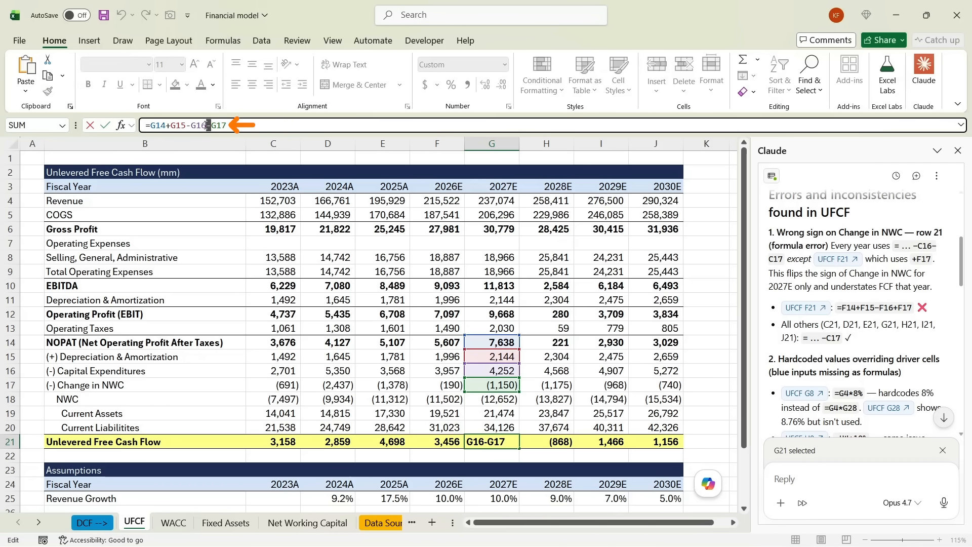
{"action": "key", "text": "Escape"}
{"action": "key", "text": "Left"}
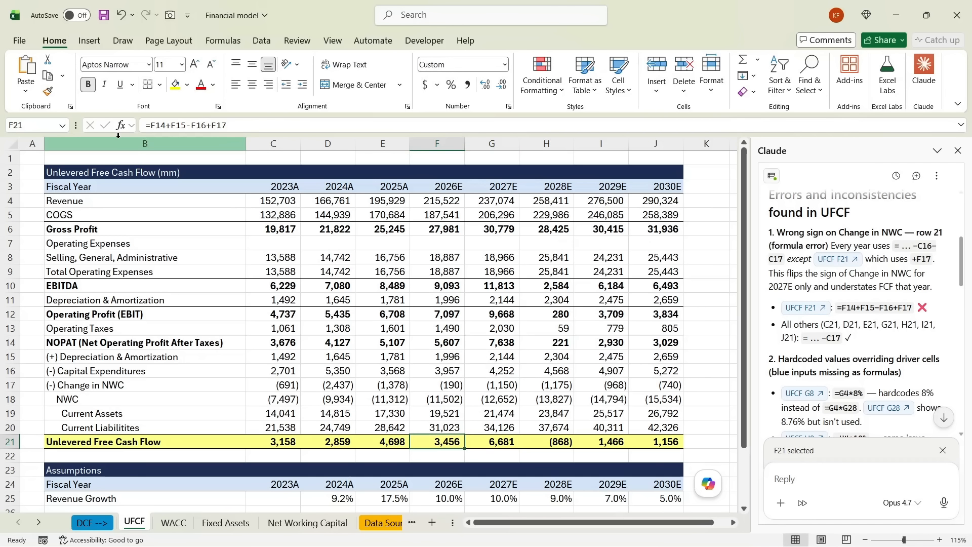
{"action": "left_click", "coordinate": [210, 125]}
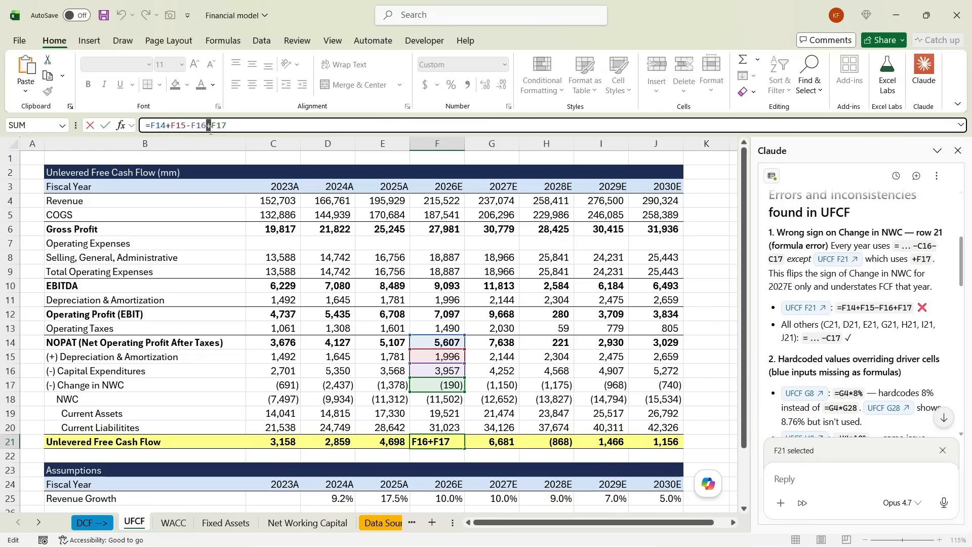
{"action": "type", "text": "-"}
{"action": "key", "text": "Tab"}
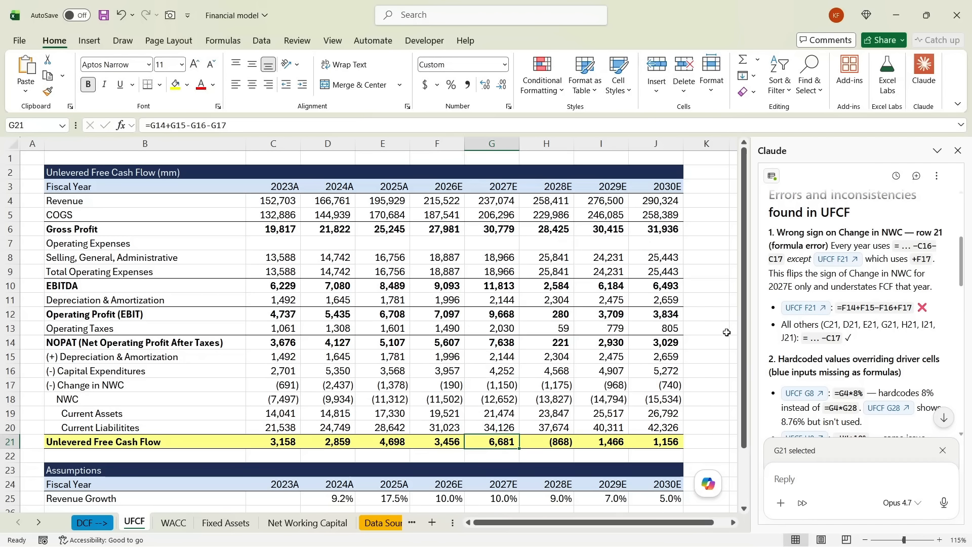
Step: Check Claude's finding on hardcoded percentages against the Selling, General, Administrative formulas in G8 and H8
{"action": "scroll", "coordinate": [855, 325], "scroll_direction": "down", "scroll_amount": 3}
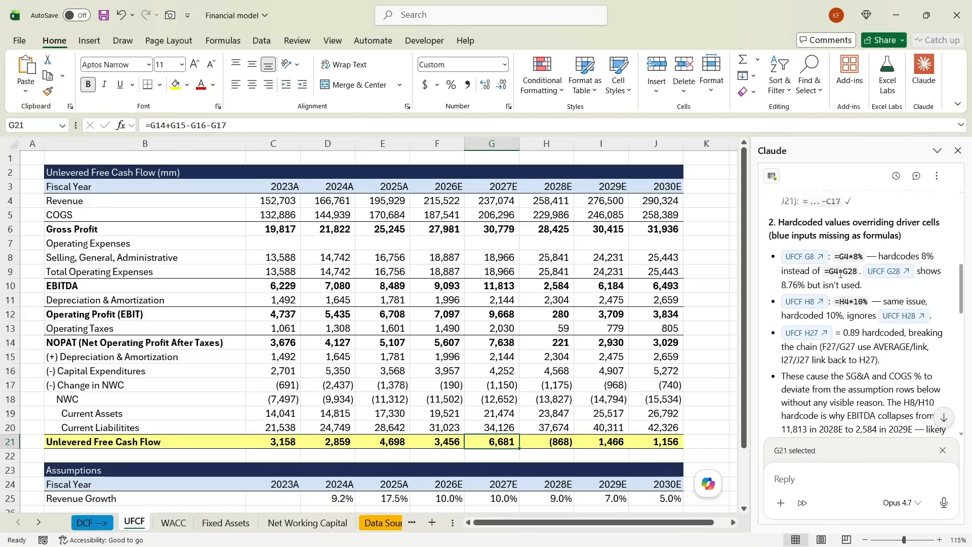
{"action": "left_click", "coordinate": [438, 254]}
{"action": "key", "text": "Right"}
{"action": "left_click", "coordinate": [191, 126]}
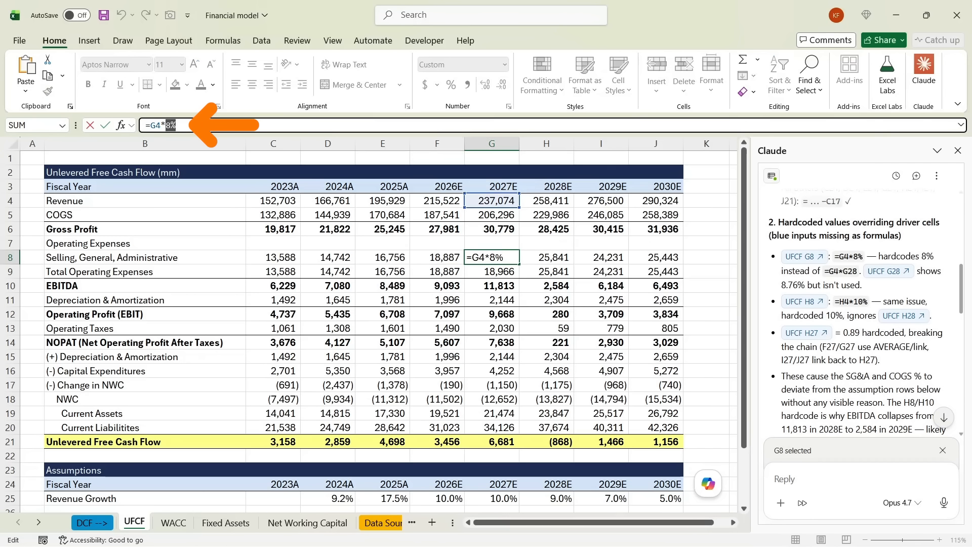
{"action": "key", "text": "Tab"}
{"action": "left_click", "coordinate": [202, 126]}
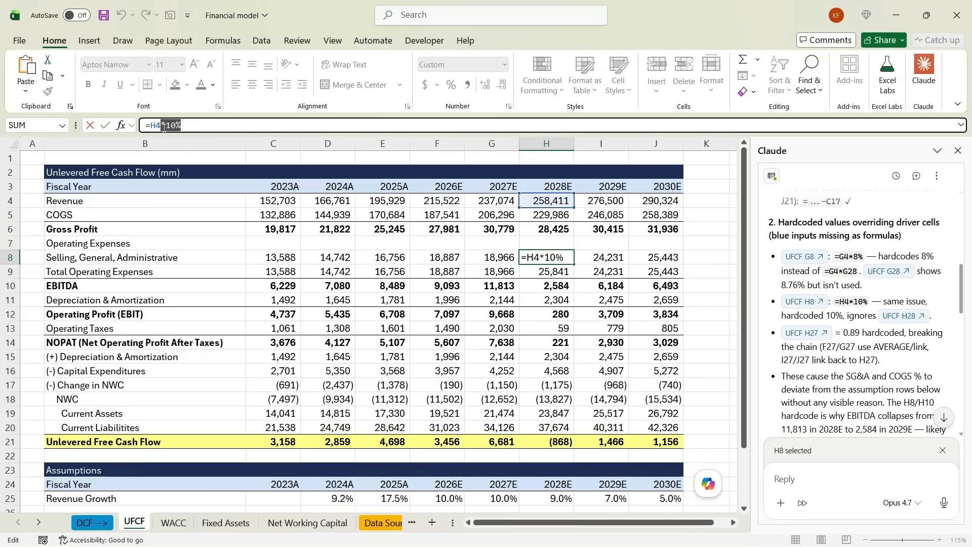
{"action": "key", "text": "Return"}
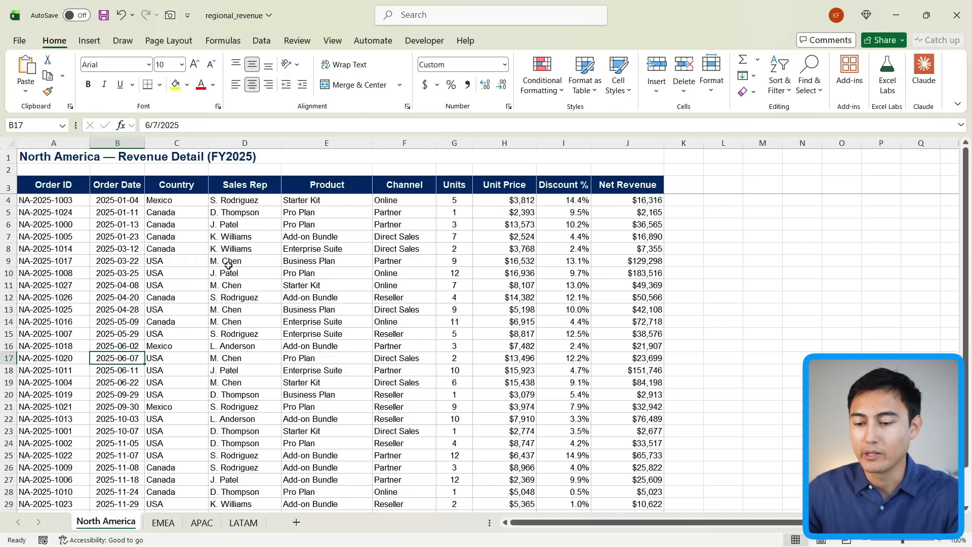
Step: Start a new Claude chat and ask "using this data on North America, create an executive summary slide in powerpoint to present to management"
{"action": "left_click", "coordinate": [923, 84]}
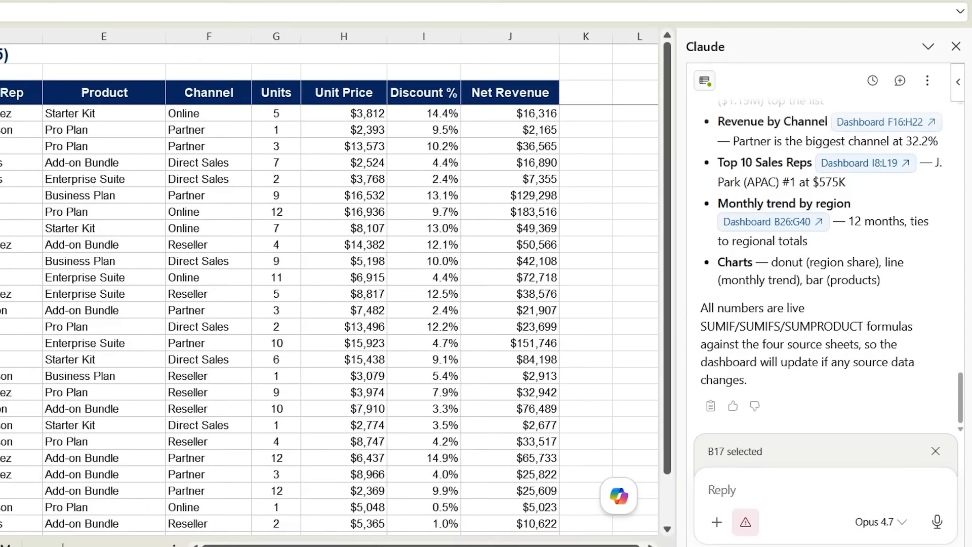
{"action": "left_click", "coordinate": [897, 68]}
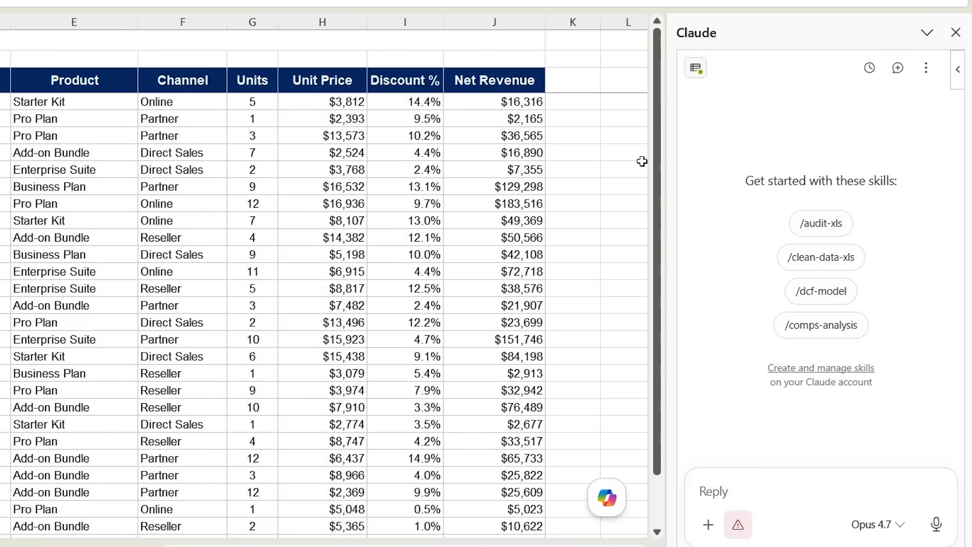
{"action": "type", "text": "using this data on North America, create an executive summary slide in powerpoint to present to management"}
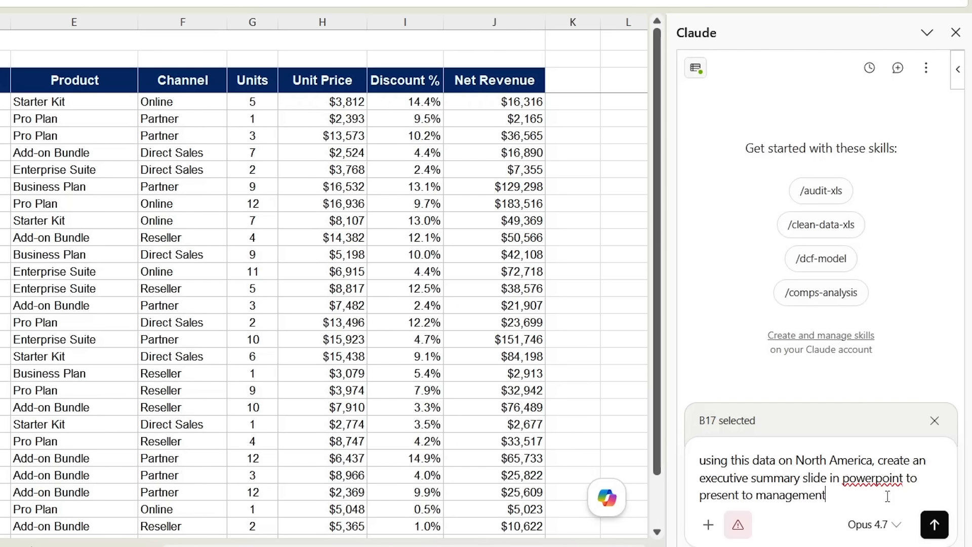
{"action": "left_click", "coordinate": [934, 525]}
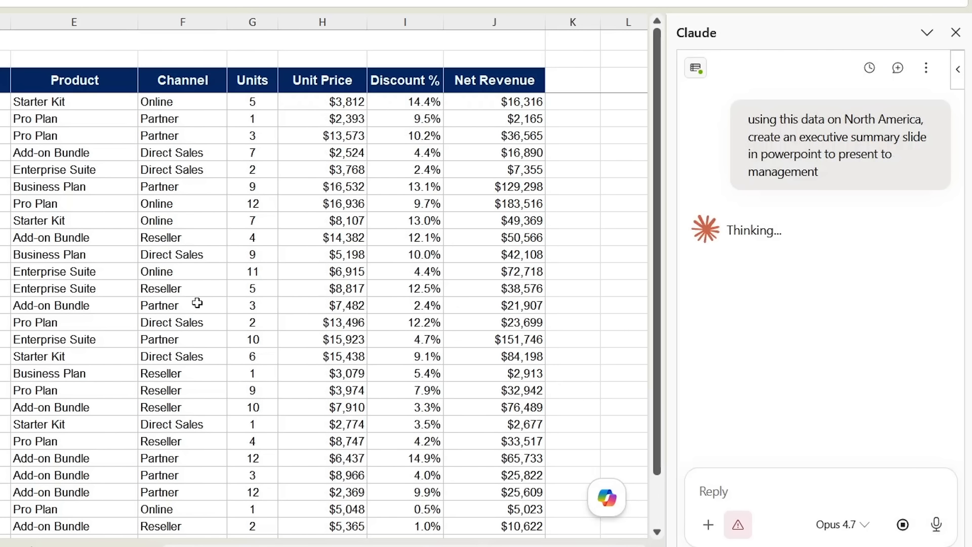